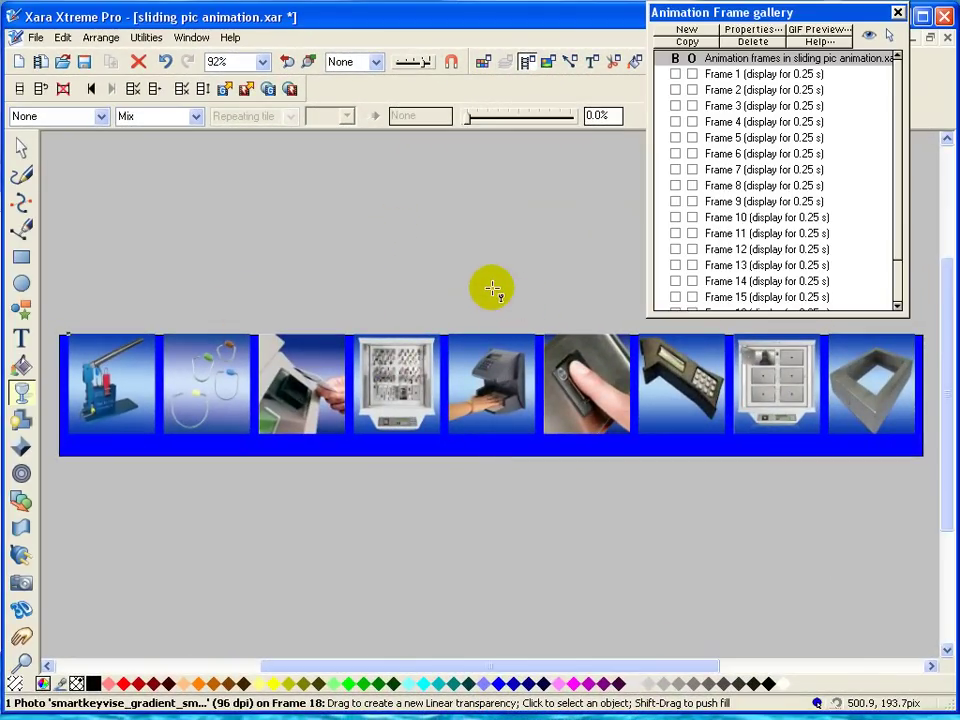
Step: Preview the banner animation as Flash, then close the preview
left_click(292, 89)
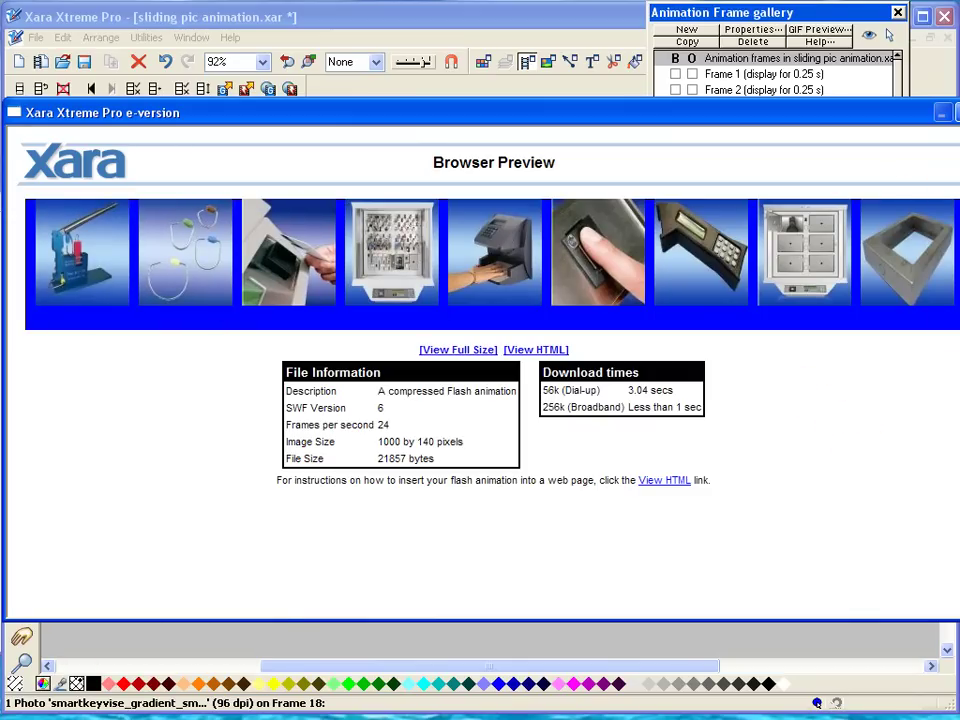
key("alt+F4")
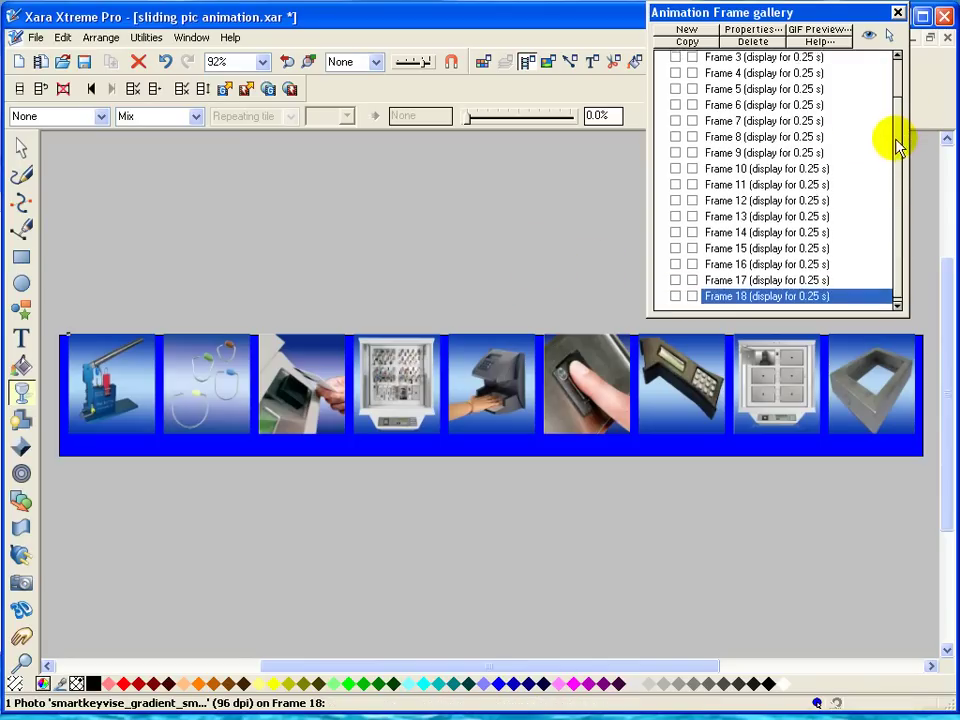
scroll(883, 86, "up", 3)
Step: Step through the animation frames from Frame 1 down to Frame 13
left_click(797, 76)
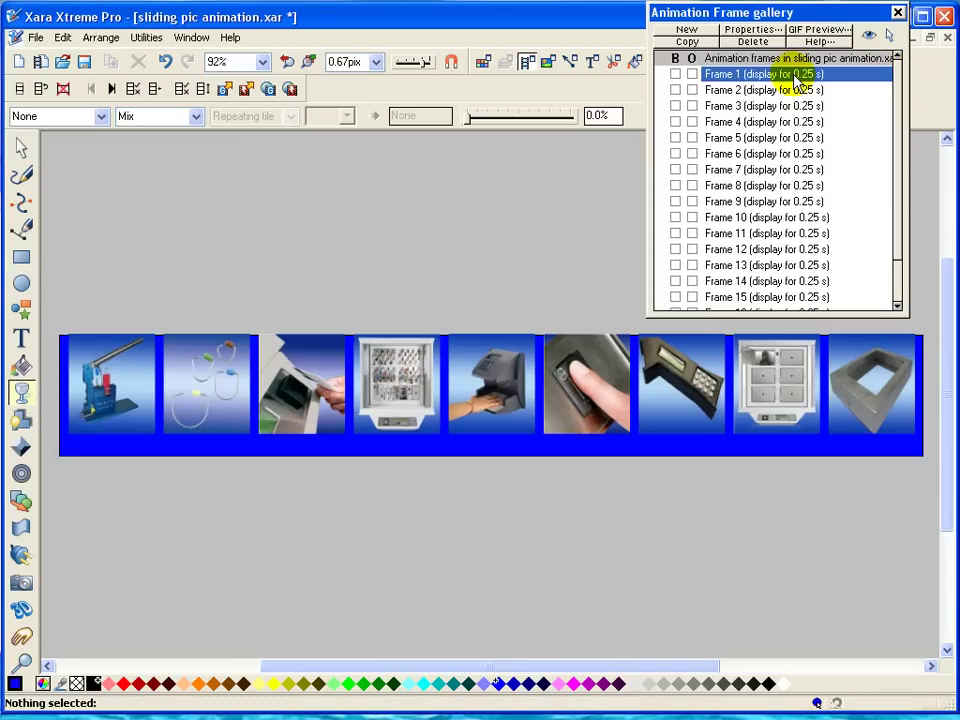
left_click(790, 92)
left_click(791, 121)
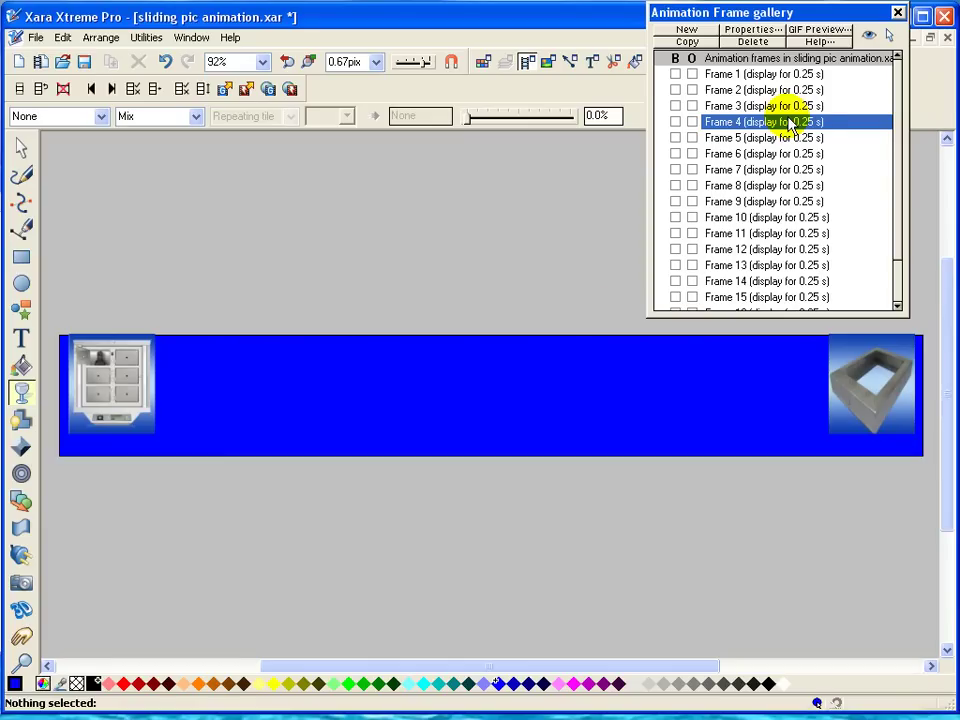
left_click(797, 138)
left_click(800, 154)
left_click(801, 170)
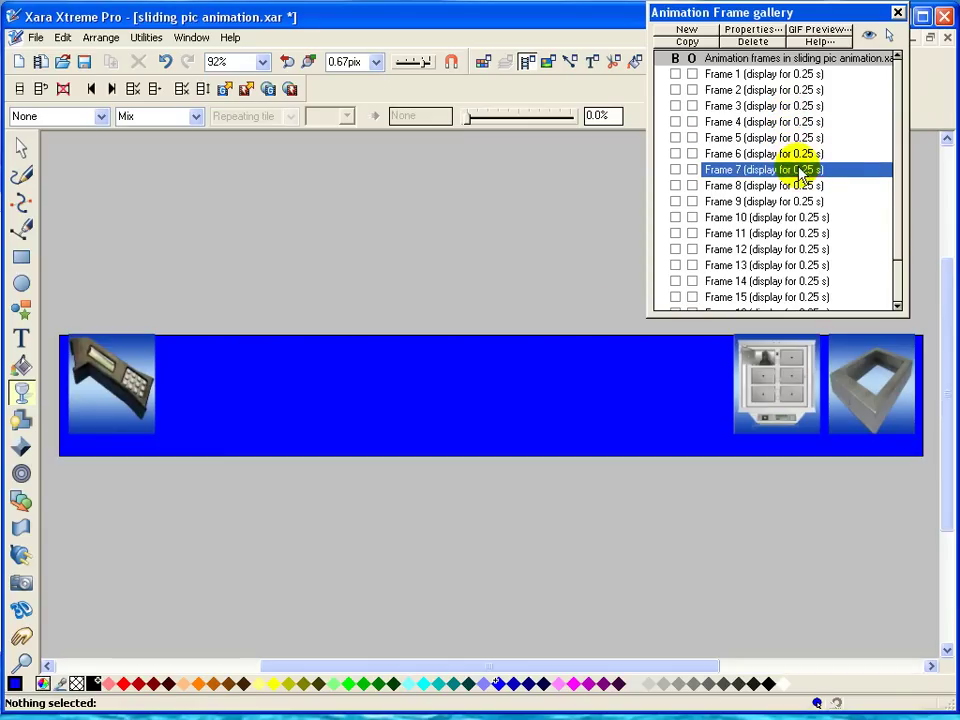
left_click(797, 186)
left_click(799, 202)
left_click(801, 233)
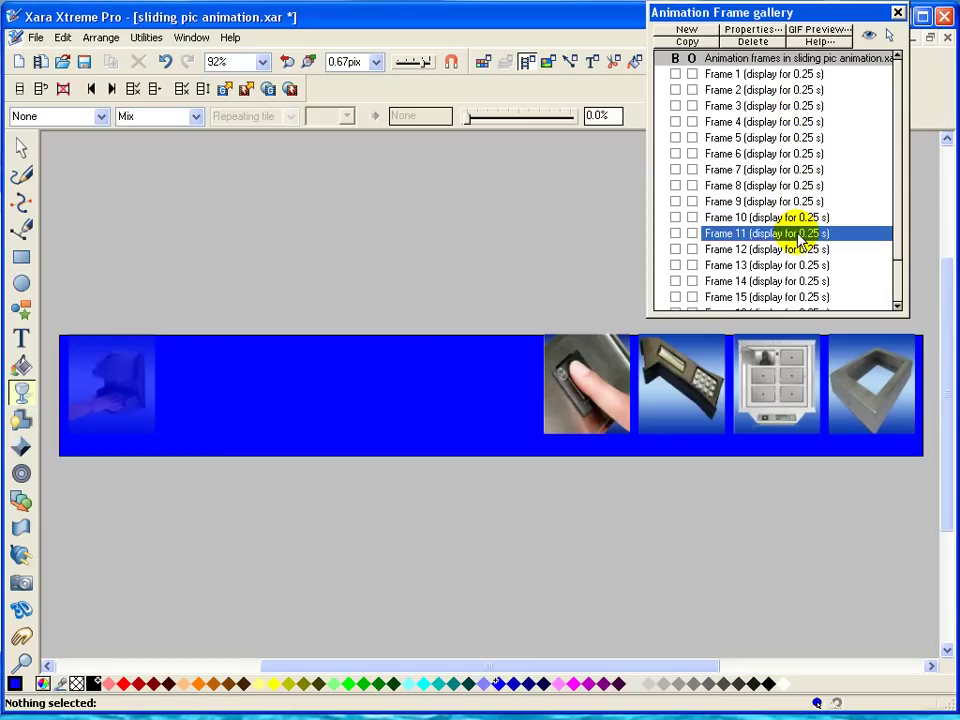
left_click(797, 249)
left_click(794, 266)
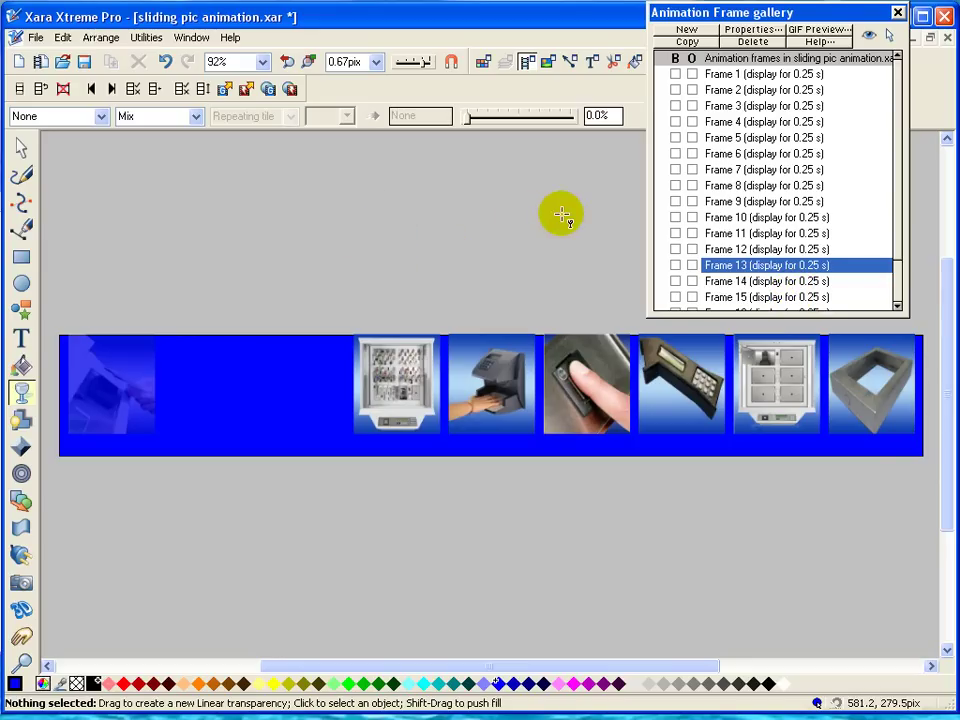
Step: Select the objects named Handkey_Wallstand_Off_sm in the Name gallery, dismissing the invisible-frames warning
key("shift+F10")
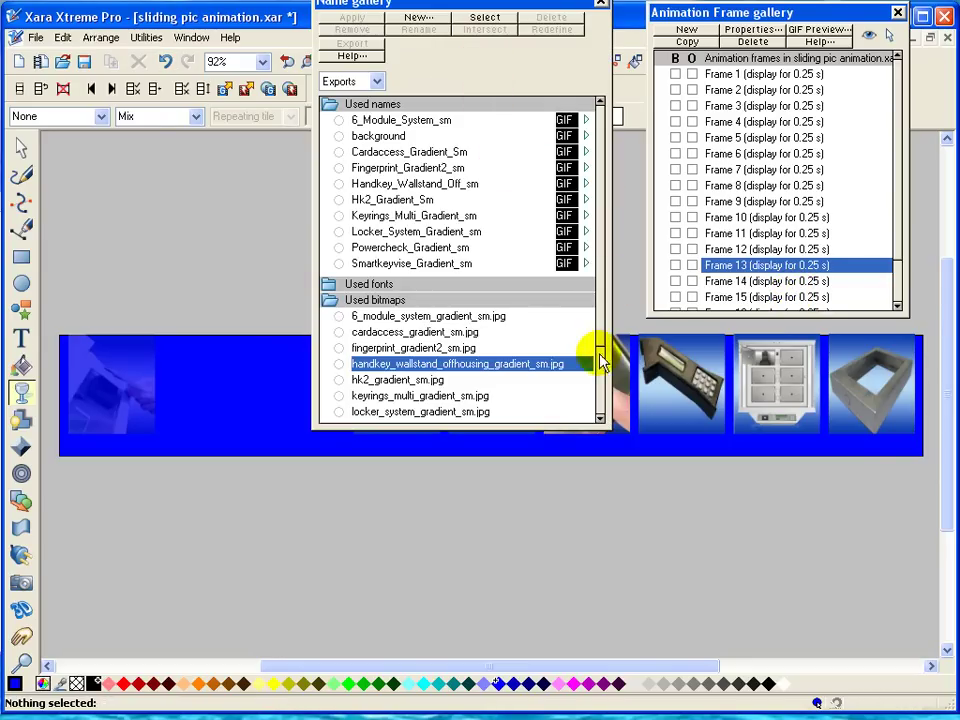
scroll(602, 340, "down", 2)
scroll(600, 385, "up", 2)
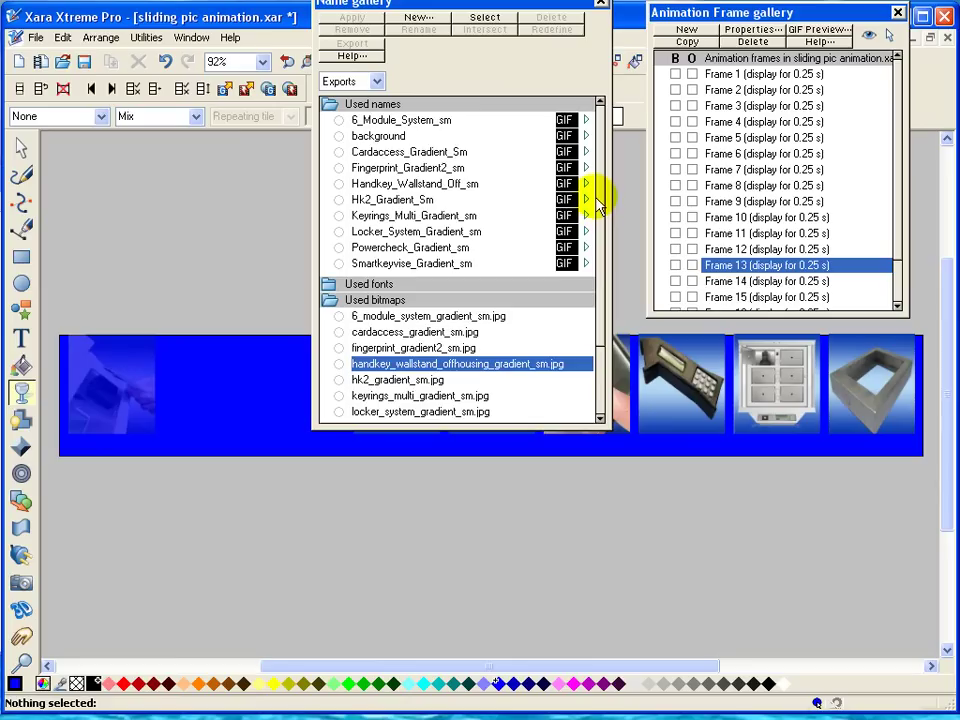
left_click(517, 22)
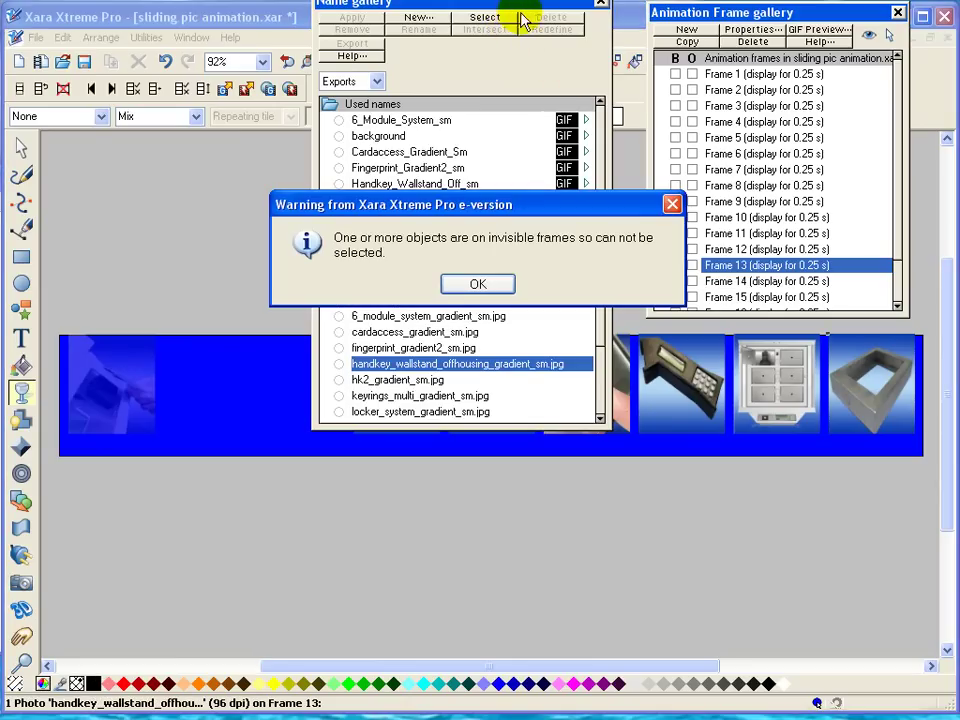
left_click(490, 288)
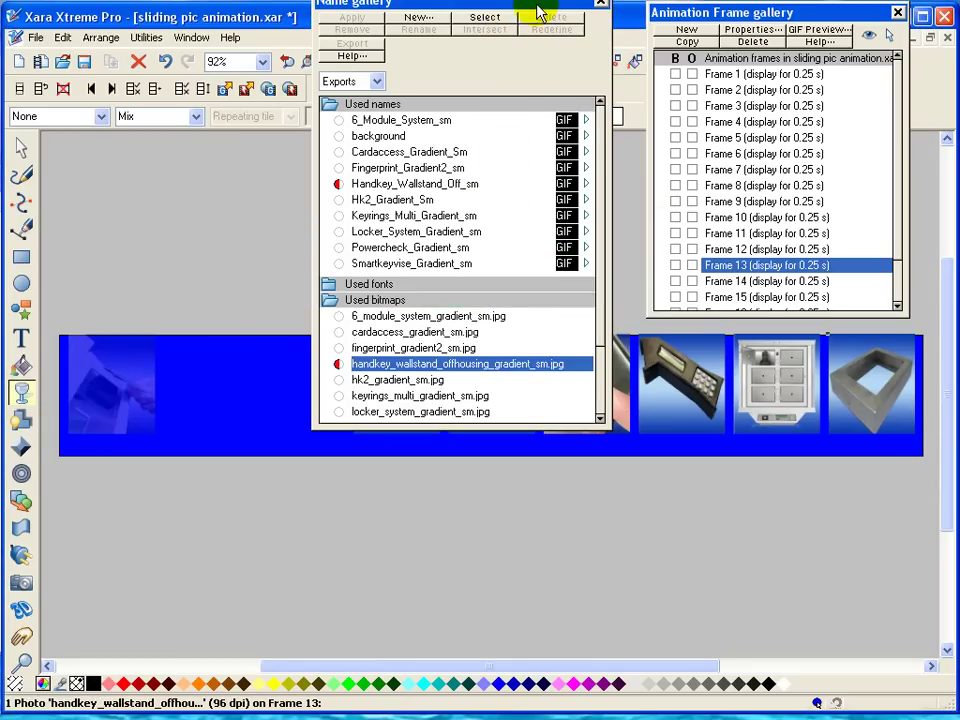
Step: Dock the Name gallery at the left, reposition the Animation Frame gallery, then close the names list
left_click_drag(538, 12, 24, 40)
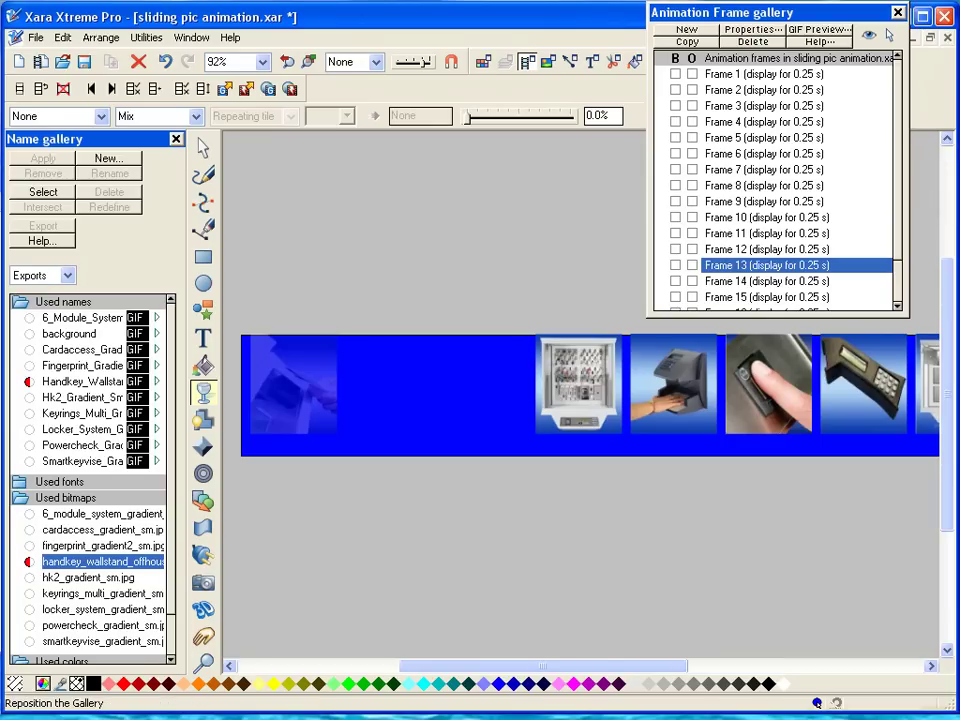
mouse_move(814, 14)
left_mouse_down()
mouse_move(828, 38)
mouse_move(889, 28)
mouse_move(825, 17)
left_mouse_up()
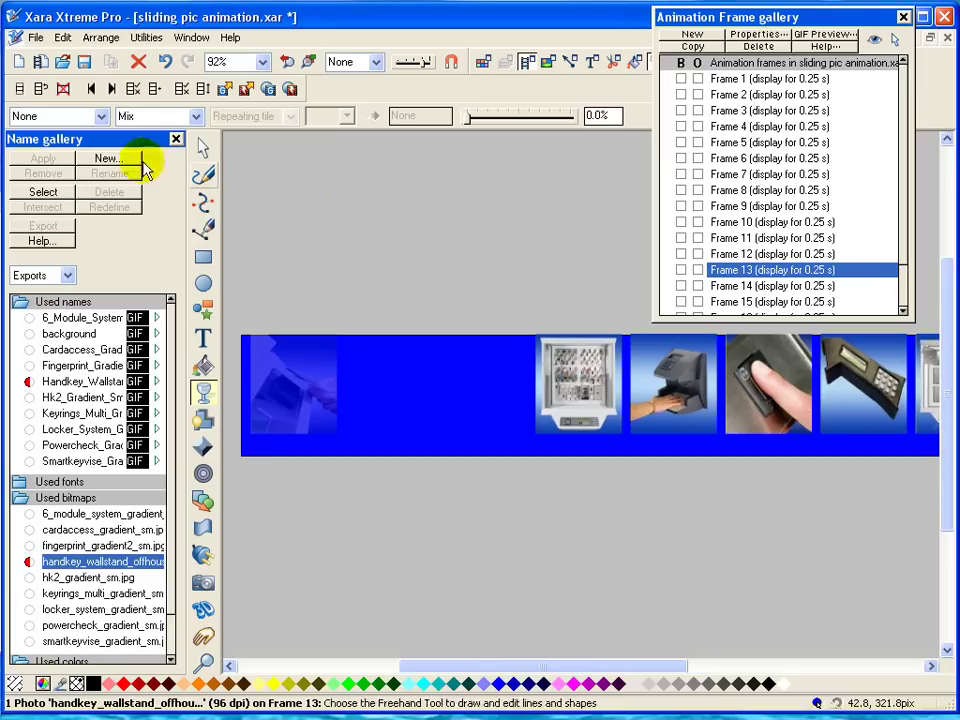
left_click(176, 139)
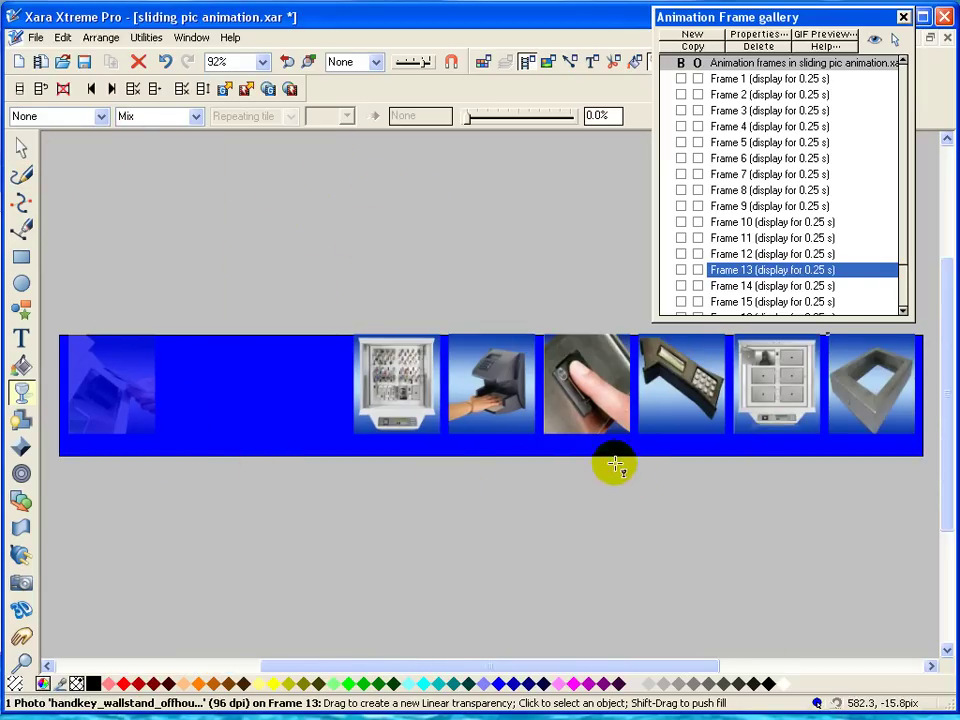
Step: Copy Frame 18 into a new Frame 19 with all product pictures showing
left_click_drag(903, 250, 904, 306)
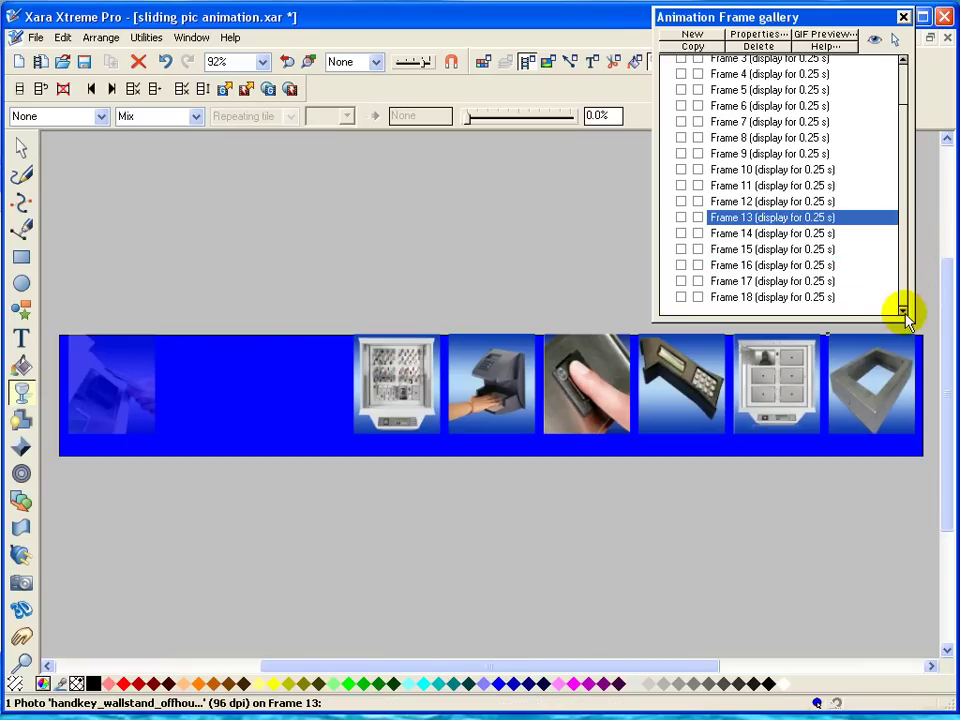
left_click(811, 297)
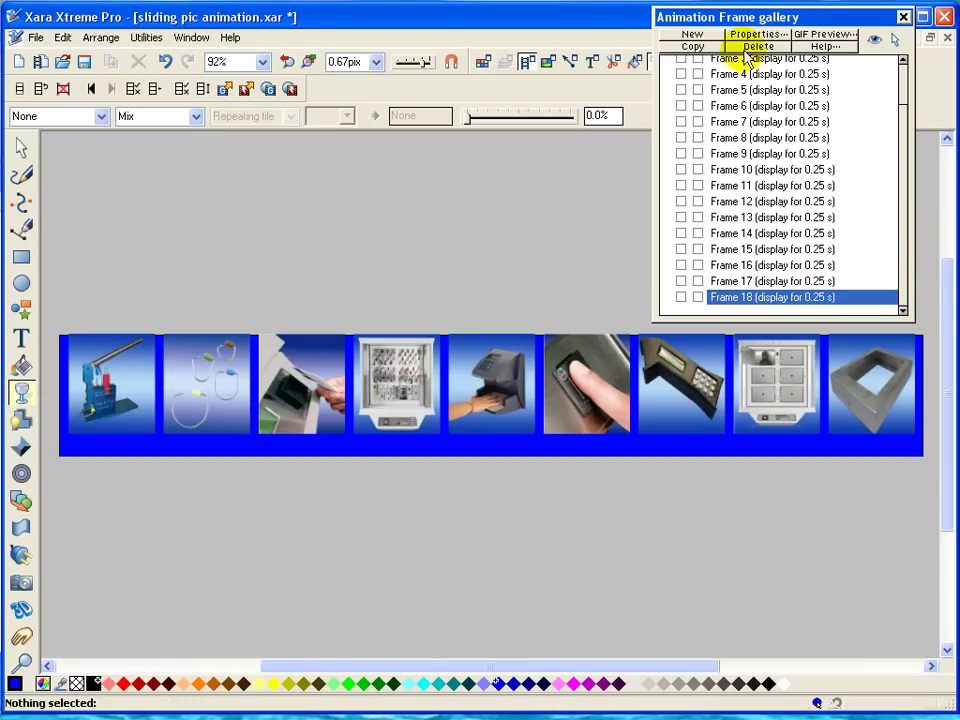
left_click(695, 47)
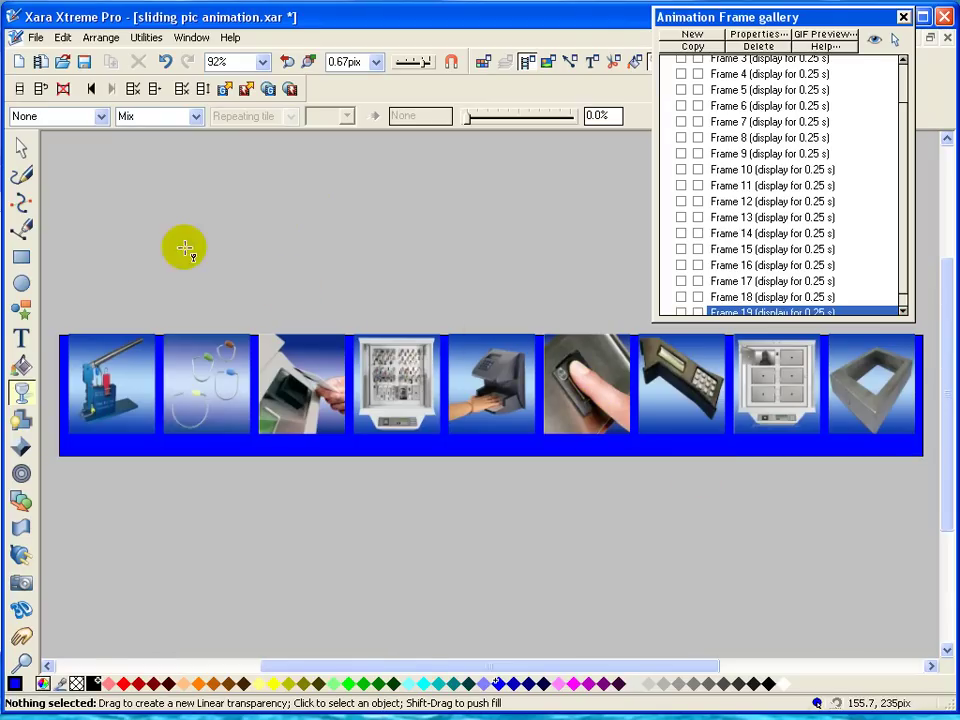
left_click(20, 147)
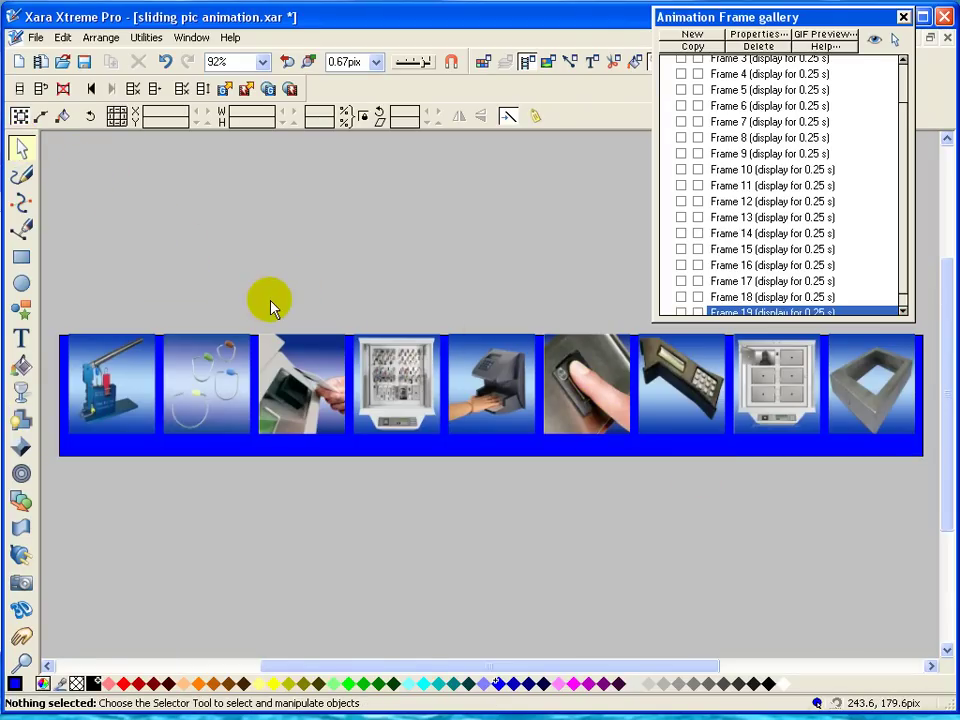
Step: Type a 'Wall Standoff' text label above the banner on Frame 19
left_click(22, 341)
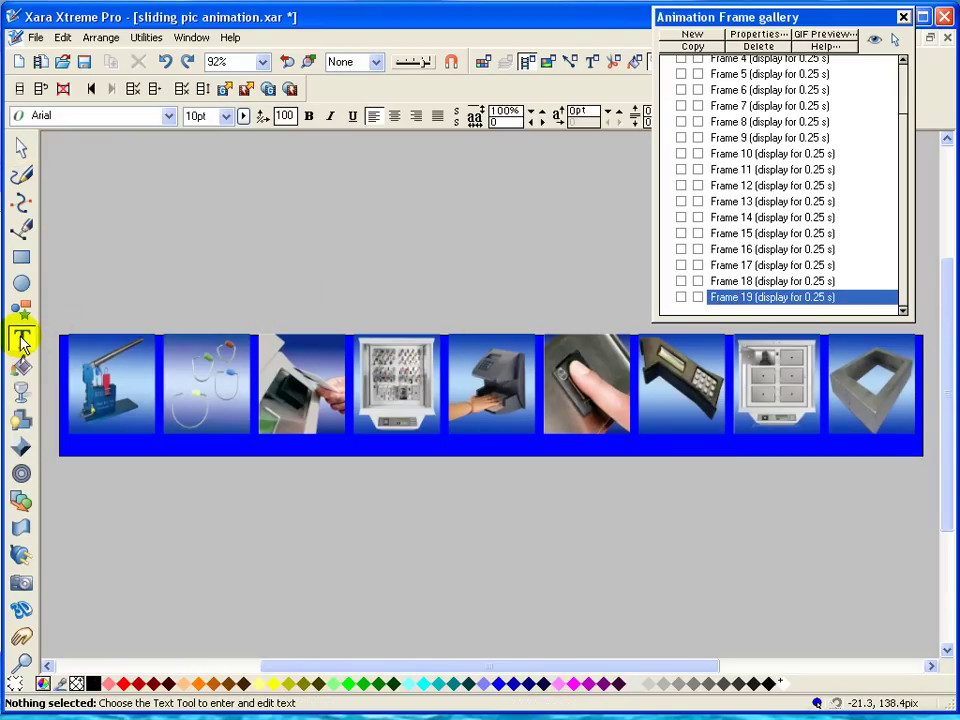
left_click(129, 213)
type("Wall Sta")
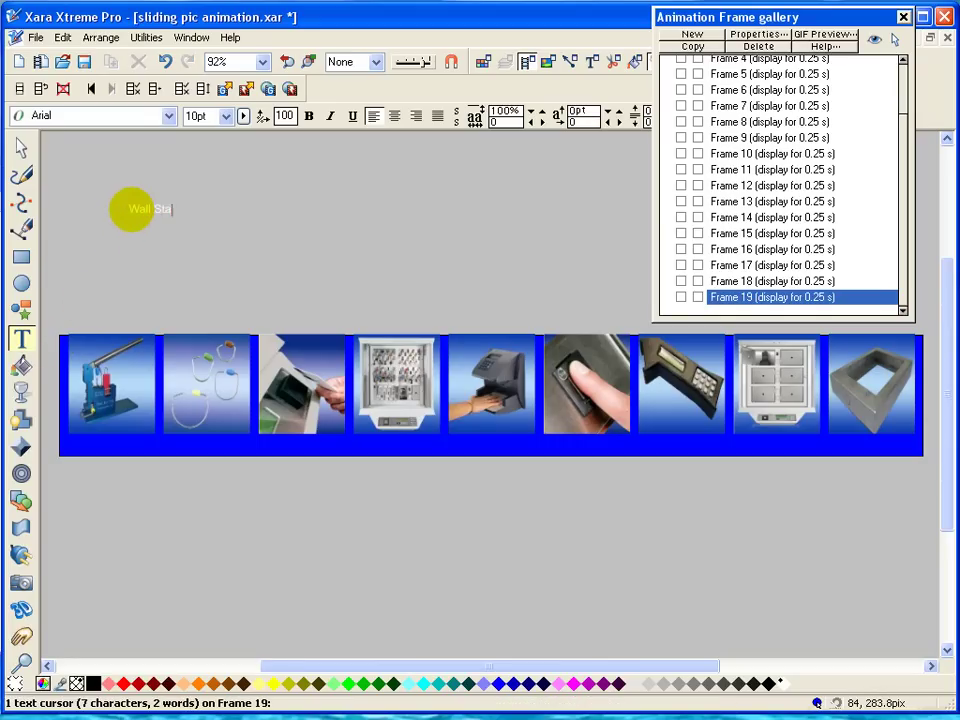
type("ndoof")
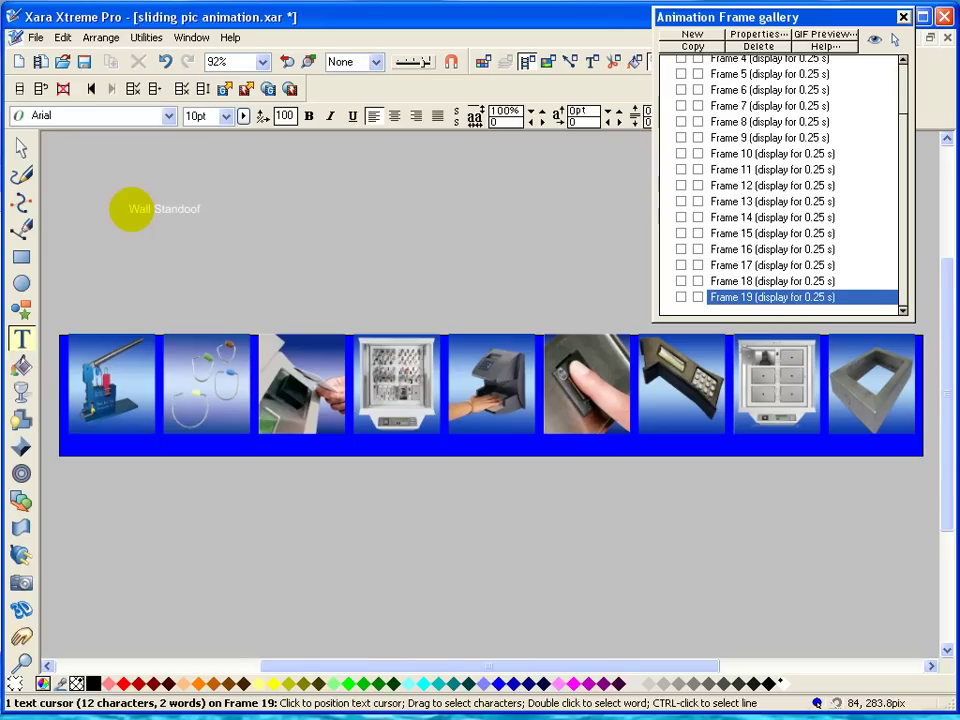
key("BackSpace")
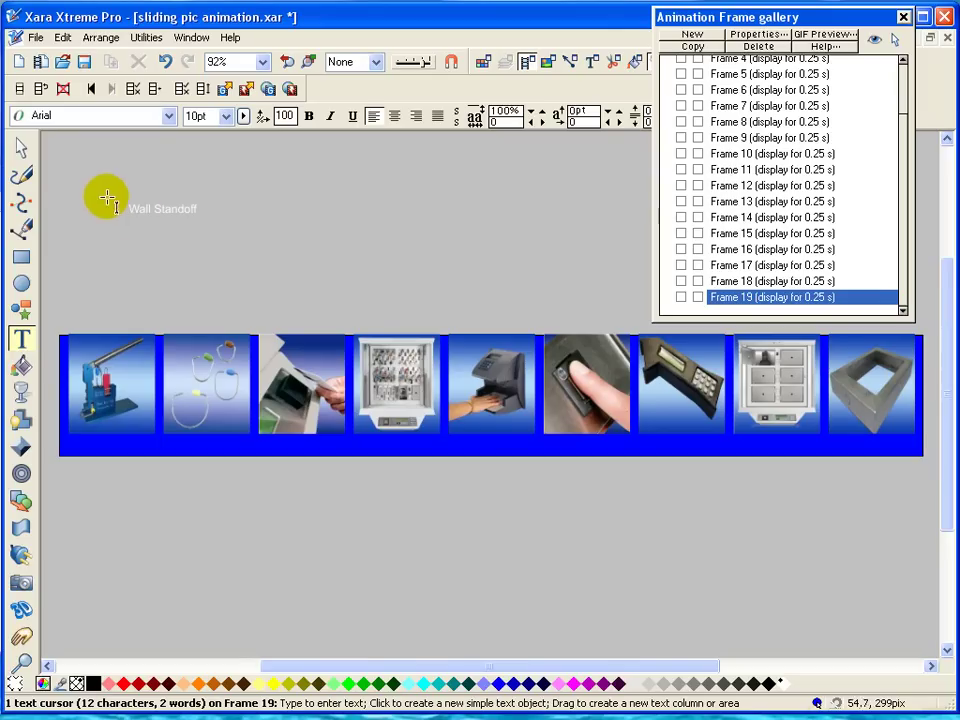
left_click(25, 150)
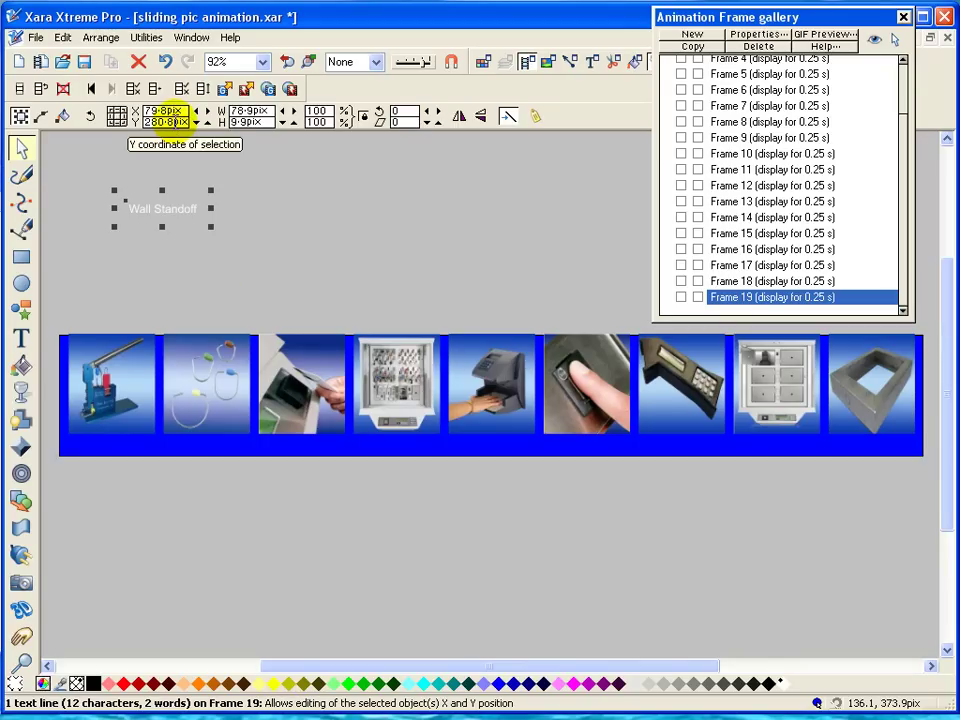
Step: Set the caption's Y position to 5 pixels, checking placement values in the to-do notes
double_click(165, 121)
type("5")
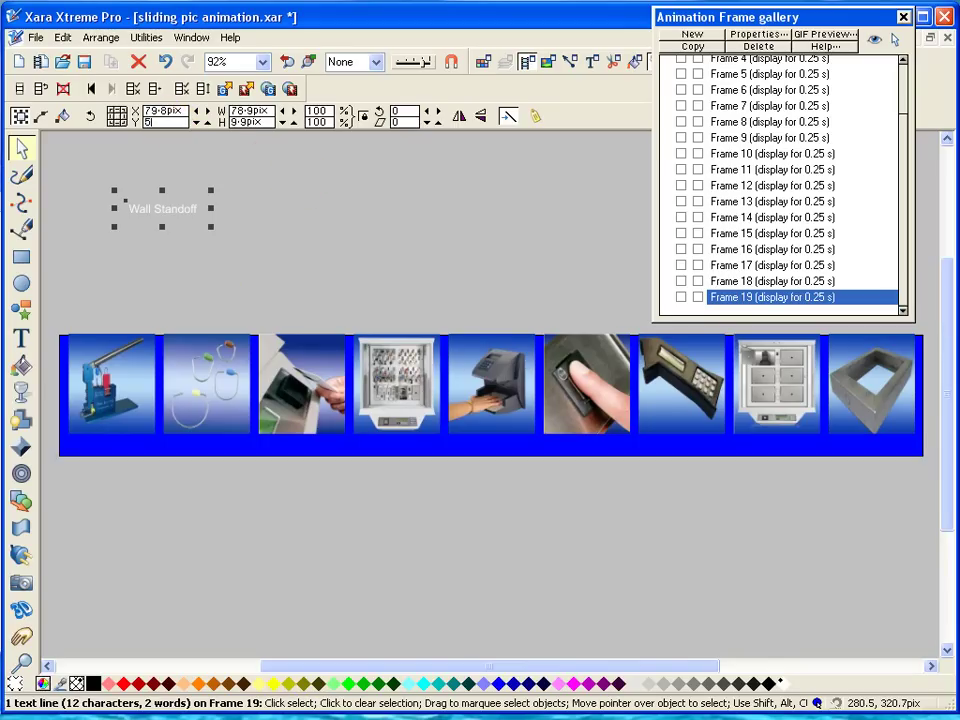
key("Return")
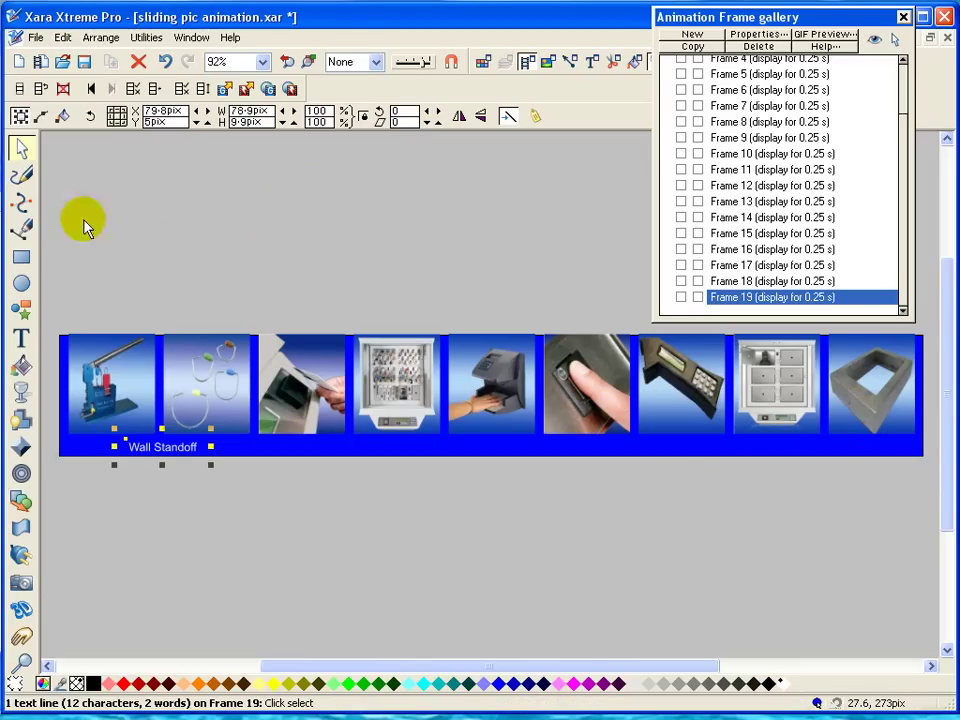
key("alt+Tab")
left_click_drag(317, 178, 289, 193)
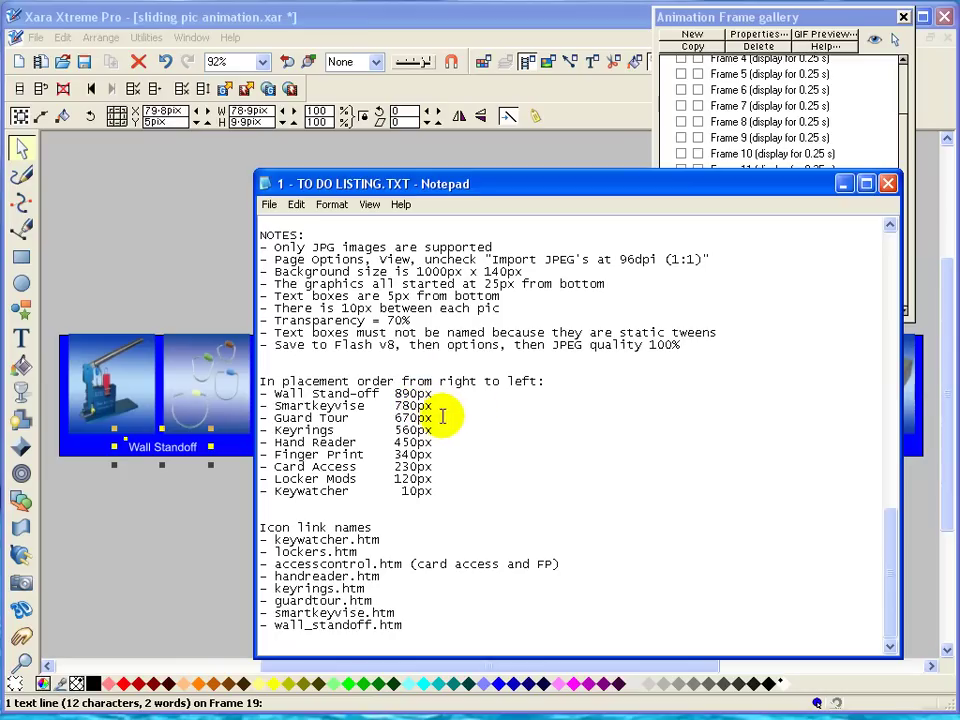
left_click_drag(685, 185, 95, 178)
left_click(570, 15)
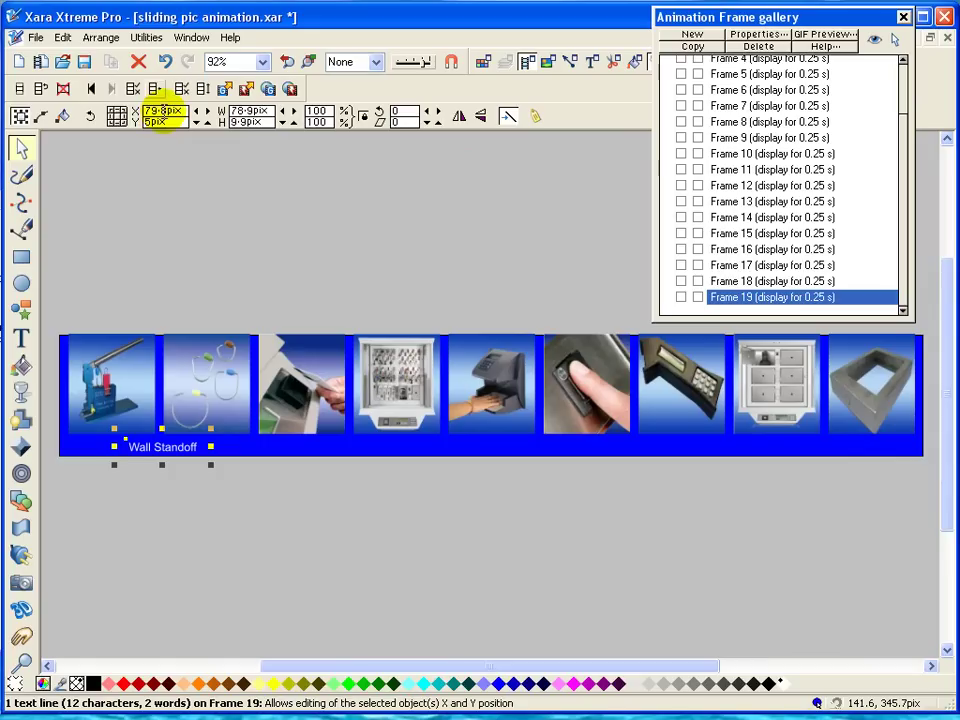
Step: Move the caption to X 890 pixels and make it 100 pixels wide
double_click(163, 111)
type("890")
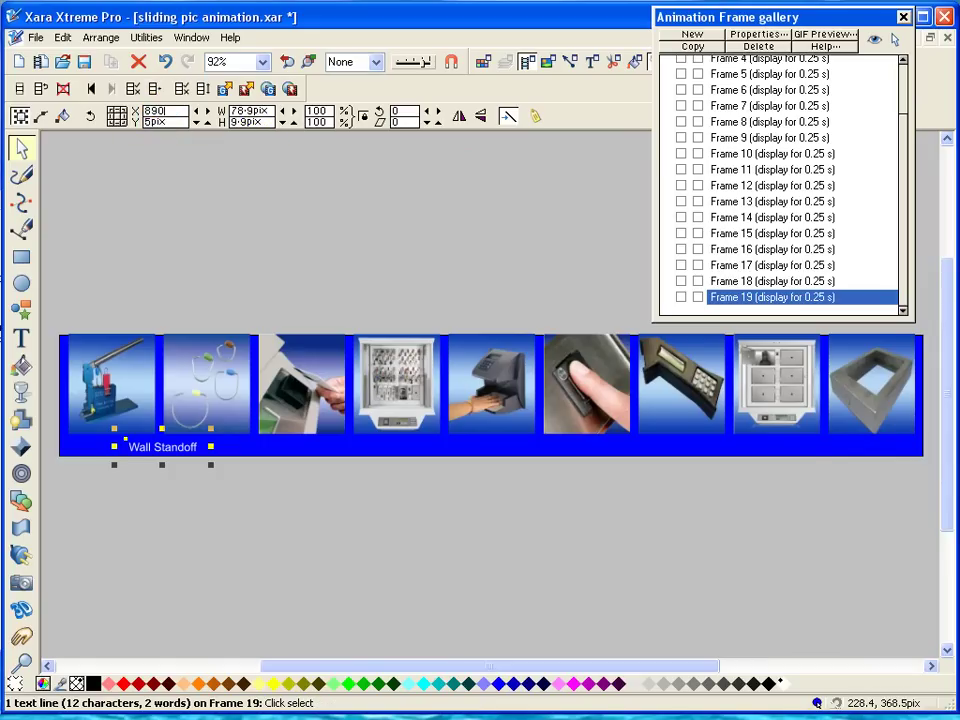
key("Return")
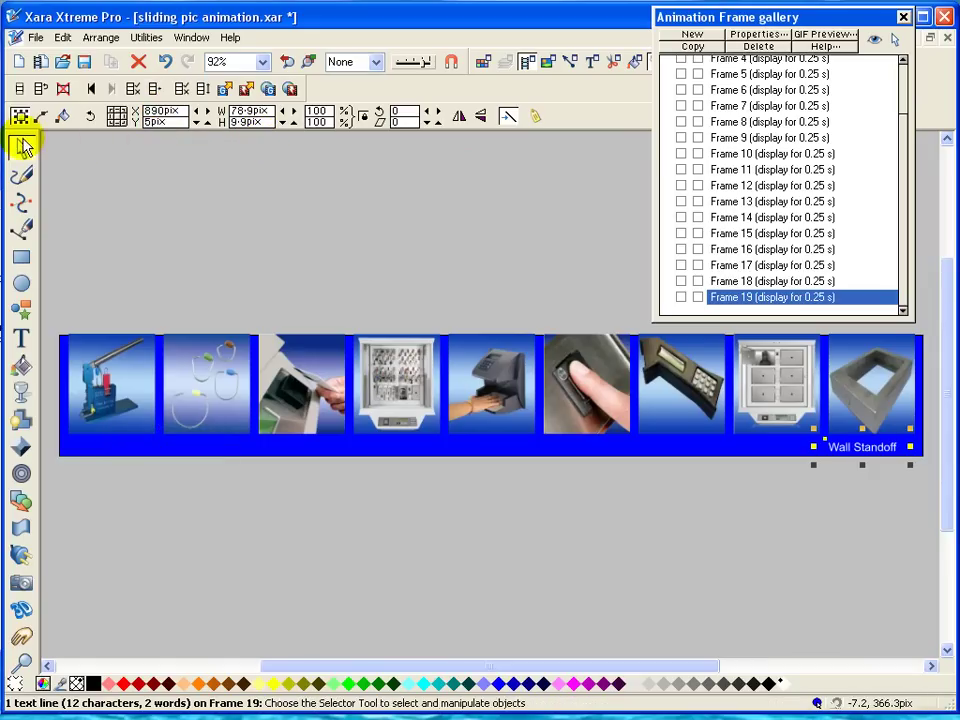
left_click(264, 110)
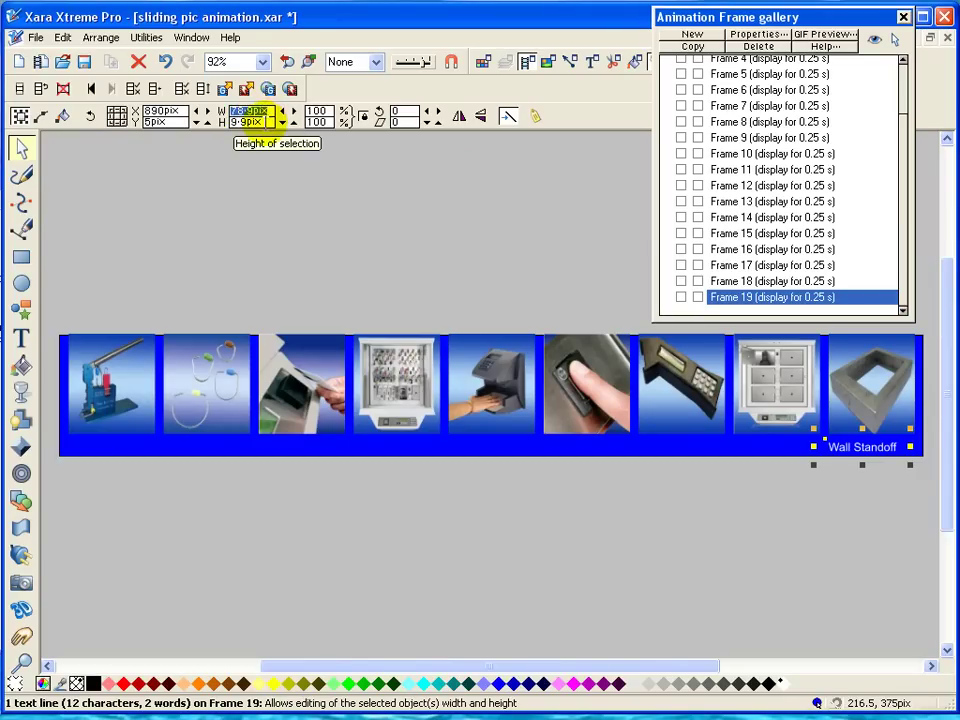
type("100")
left_click(255, 122)
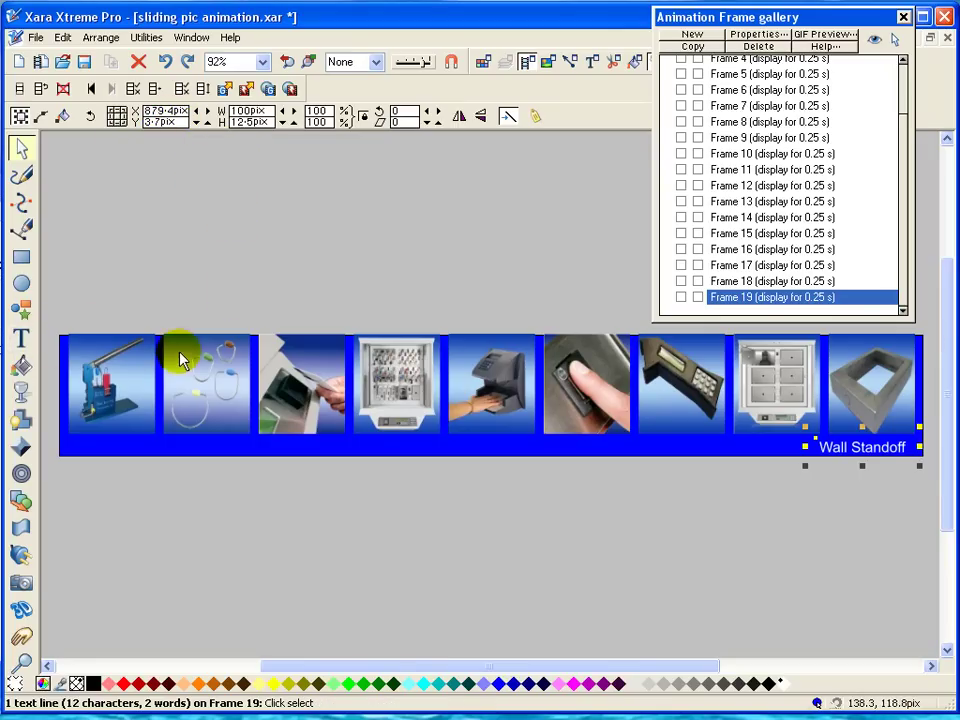
Step: Select the Wall Standoff text and centre-justify it, then deselect the caption
left_click(22, 340)
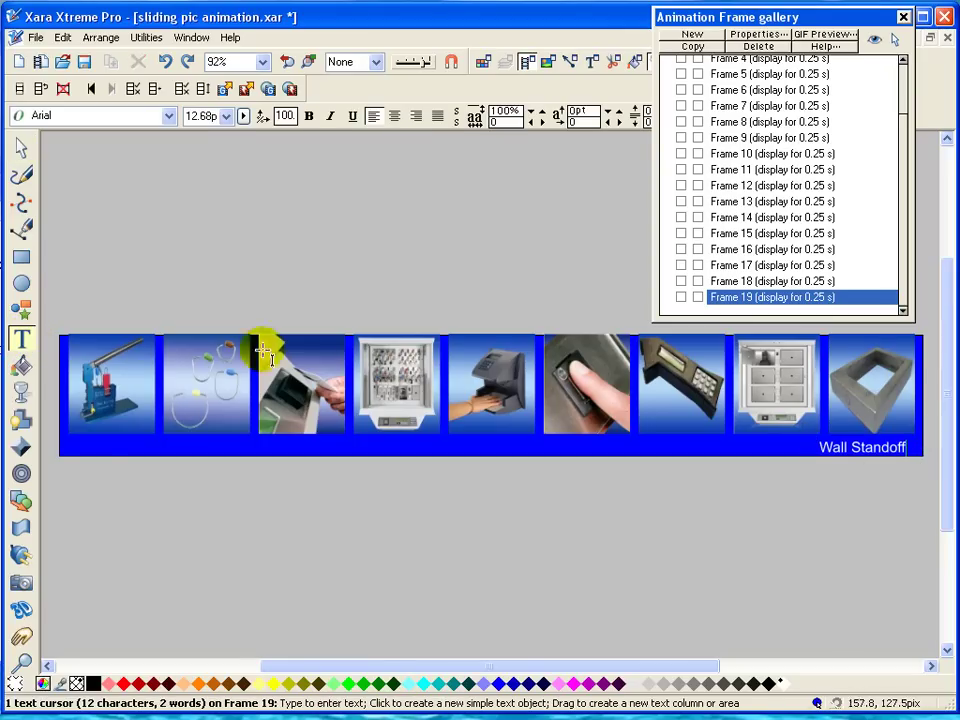
left_click(904, 447)
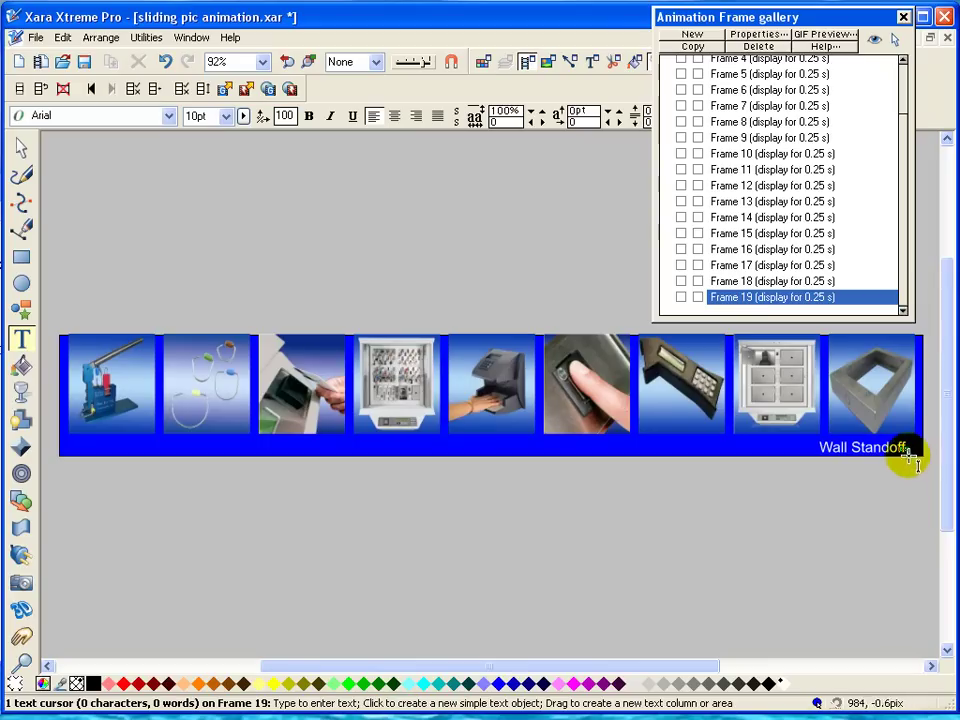
left_click_drag(904, 447, 815, 447)
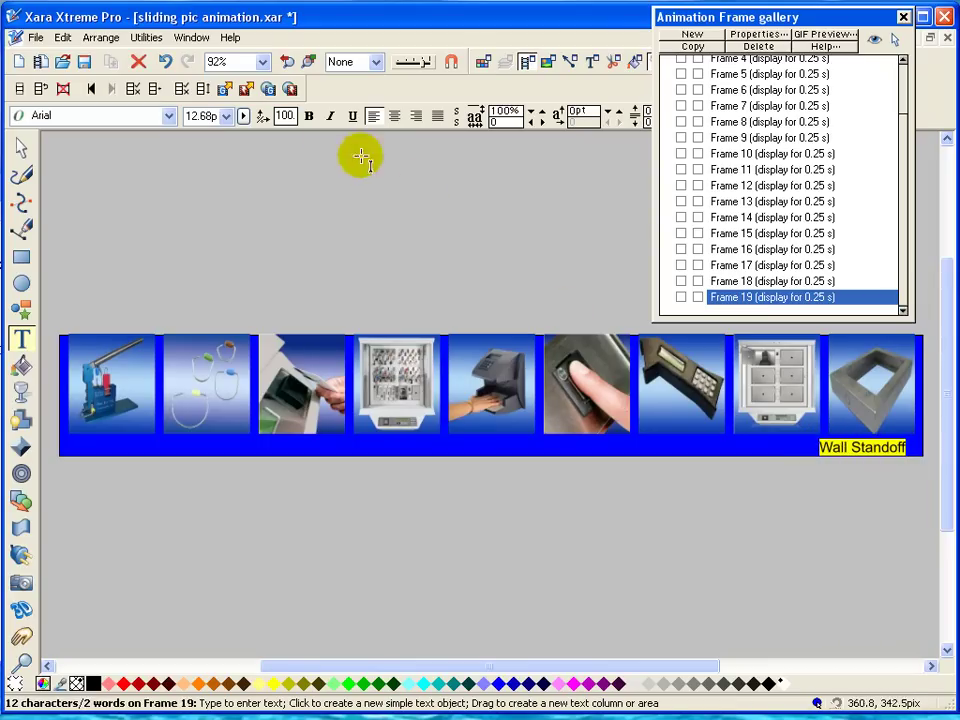
left_click(396, 117)
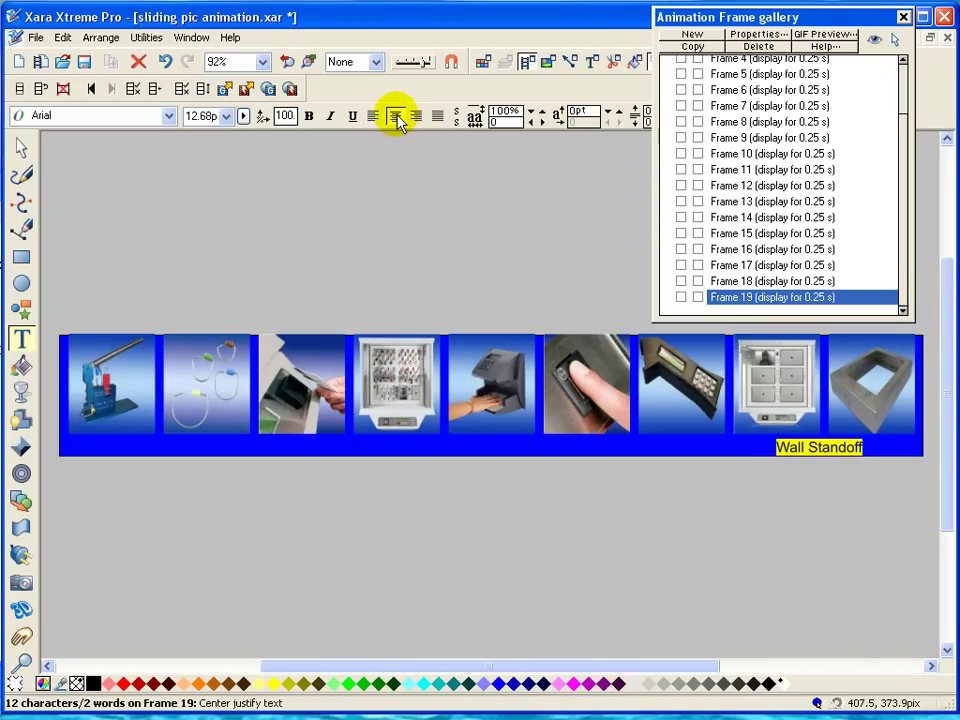
left_click(22, 148)
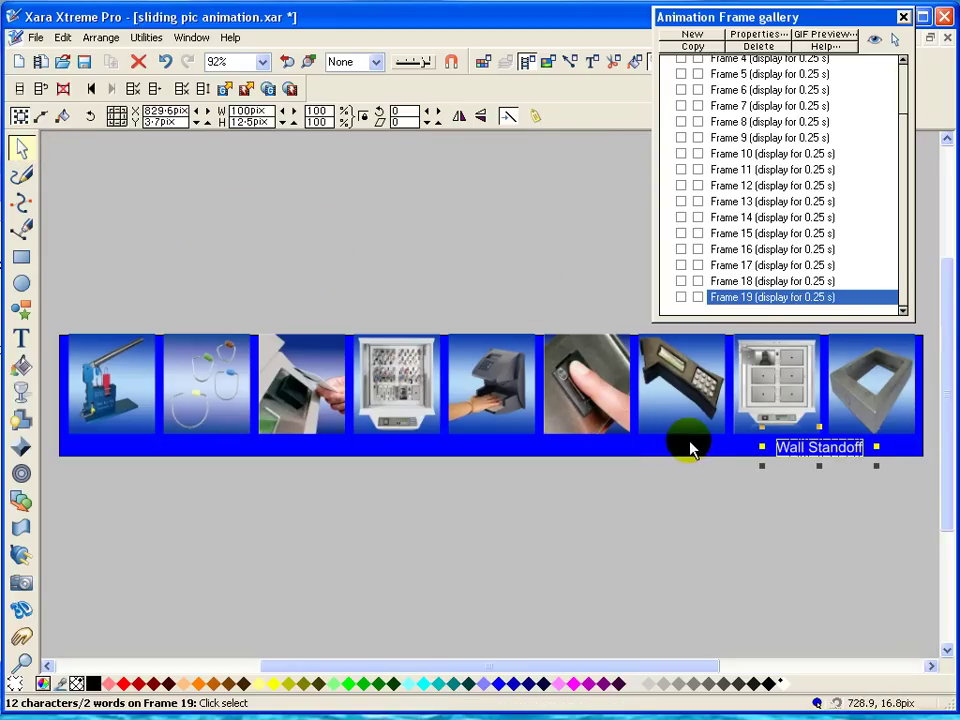
left_click(259, 148)
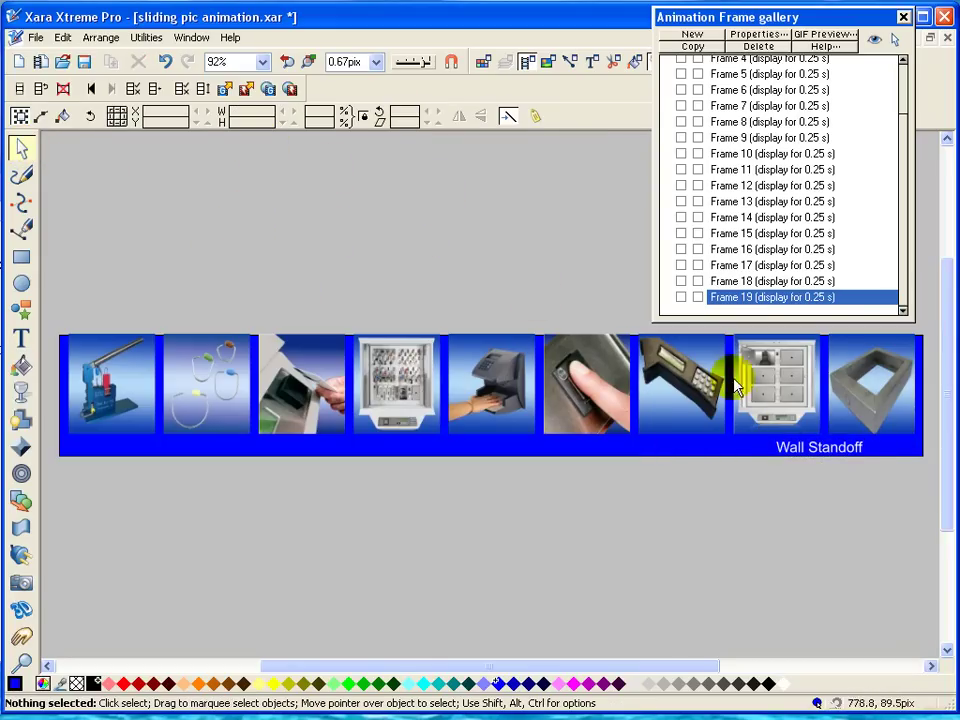
Step: Select the Wall Standoff caption and set its X position back to 890 pixels
left_click(827, 446)
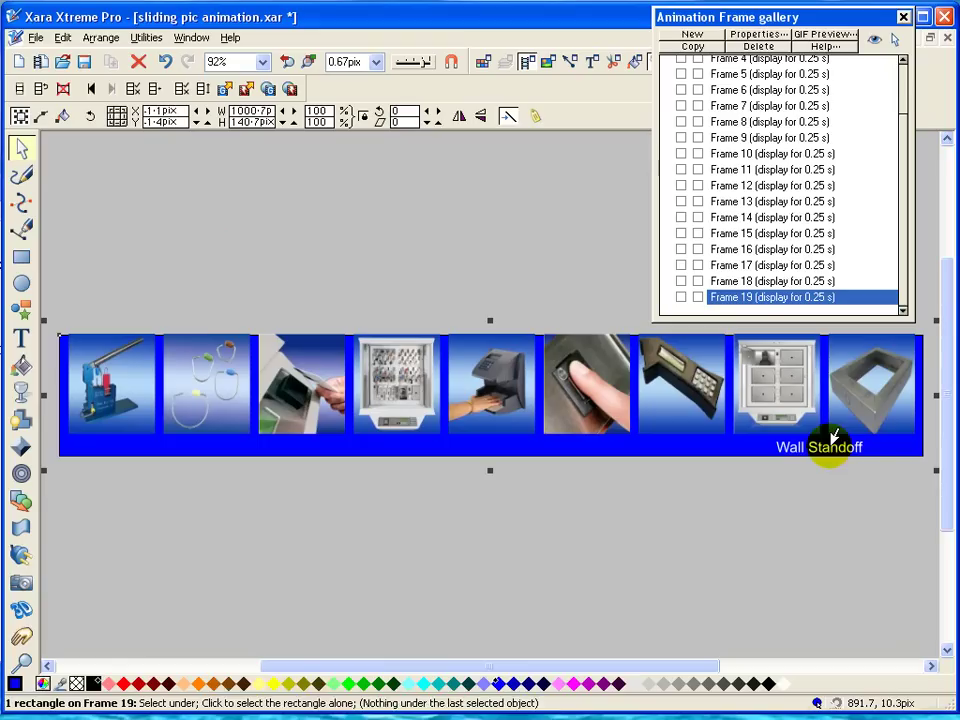
left_click(821, 491)
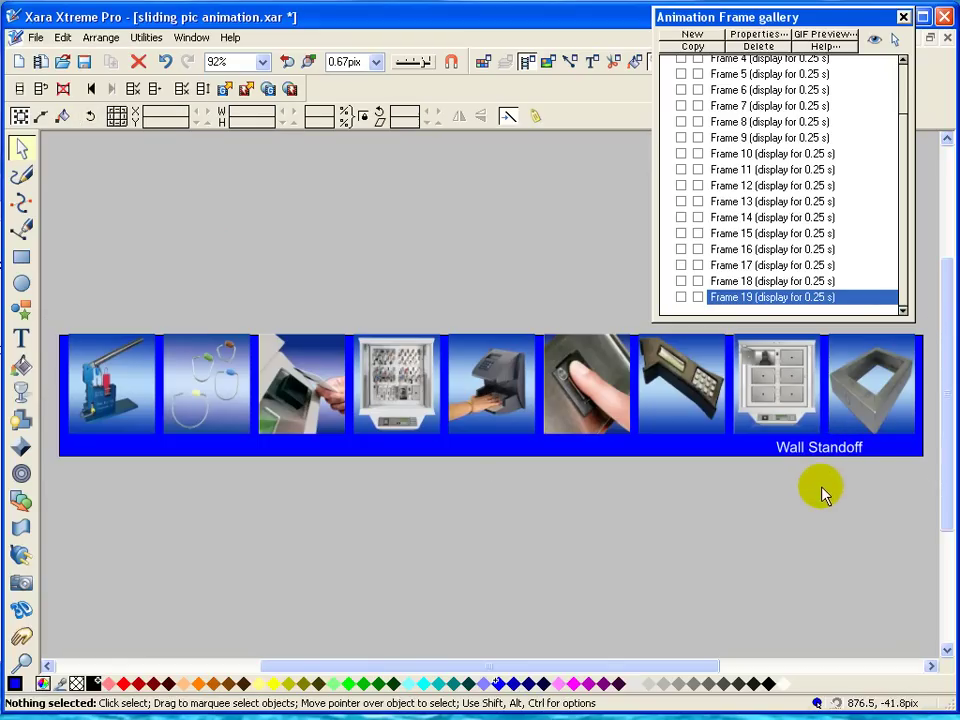
left_click(837, 445)
left_click(810, 493)
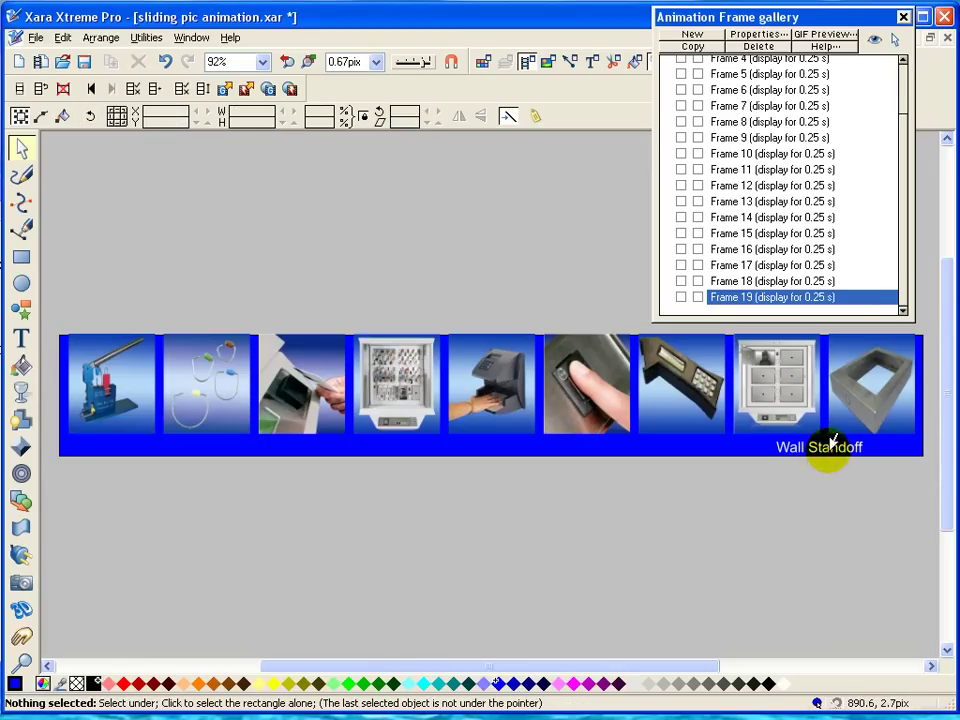
left_click(833, 446)
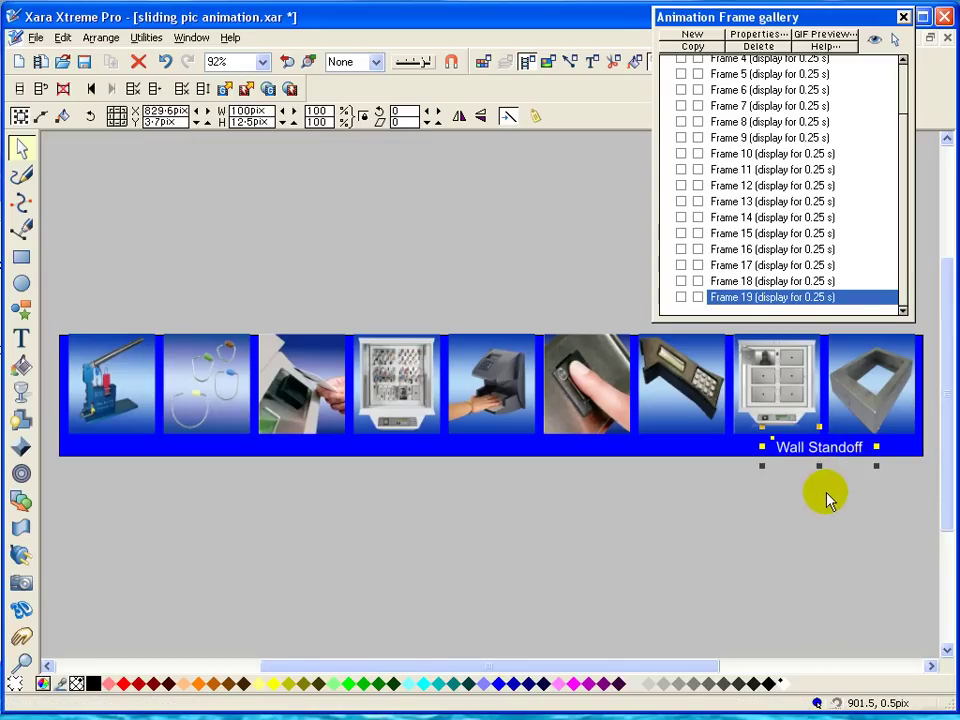
left_click(166, 111)
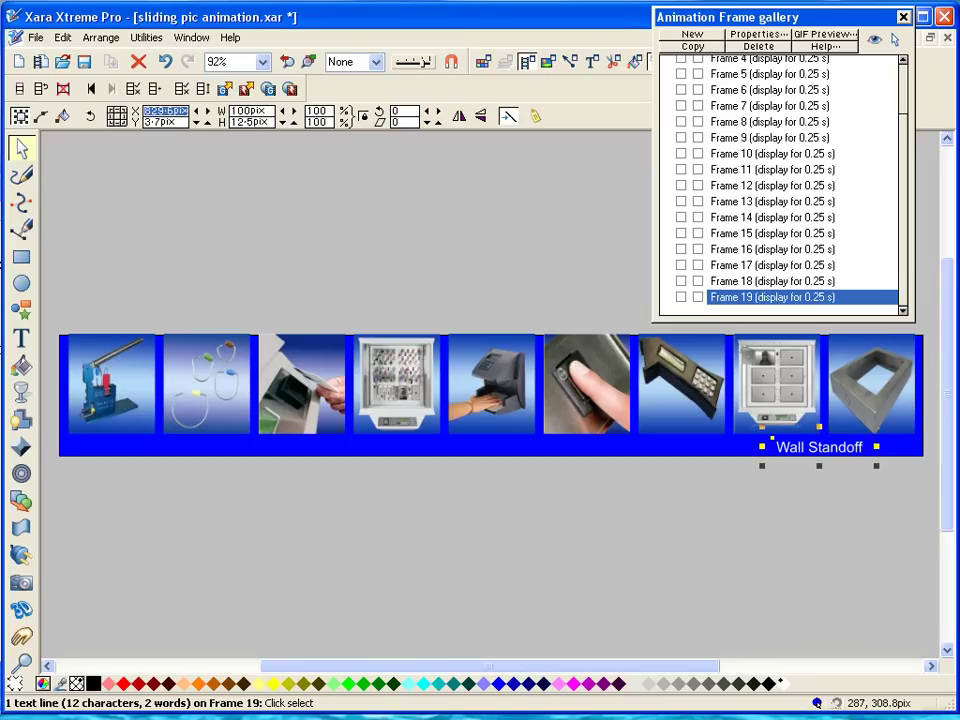
type("890")
key("Return")
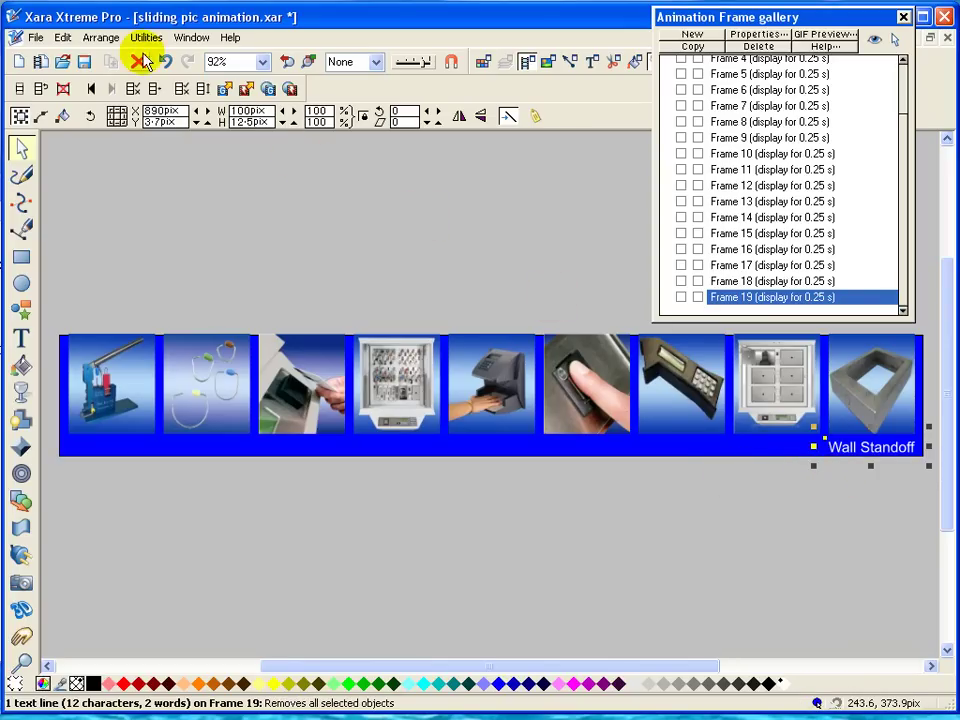
Step: Copy the caption and paste a copy at Y 5, X 780 pixels
left_click(60, 38)
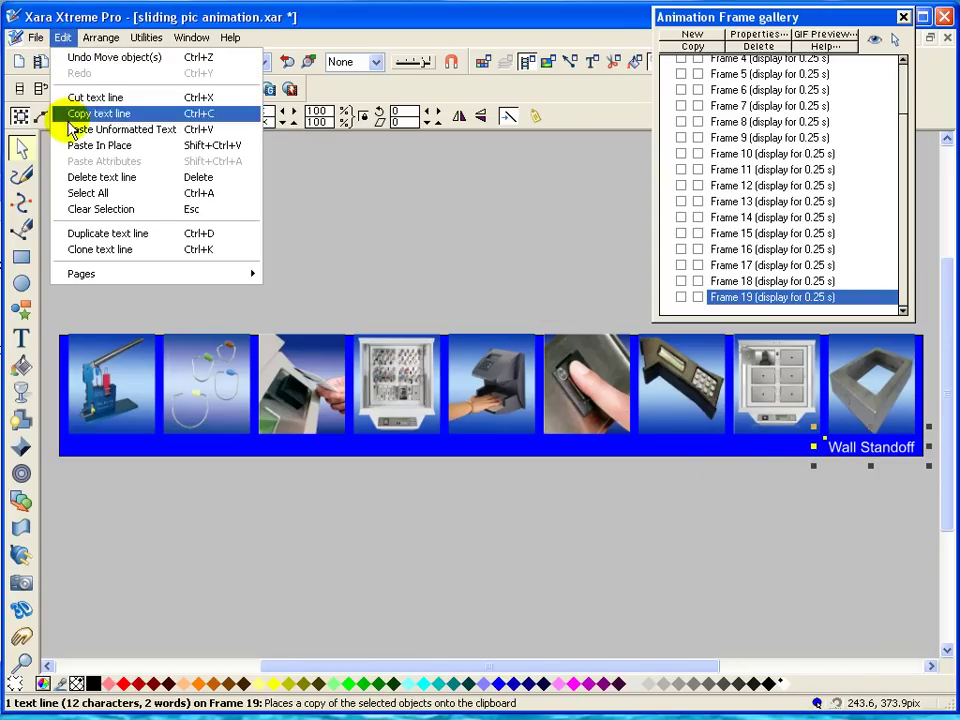
left_click(122, 114)
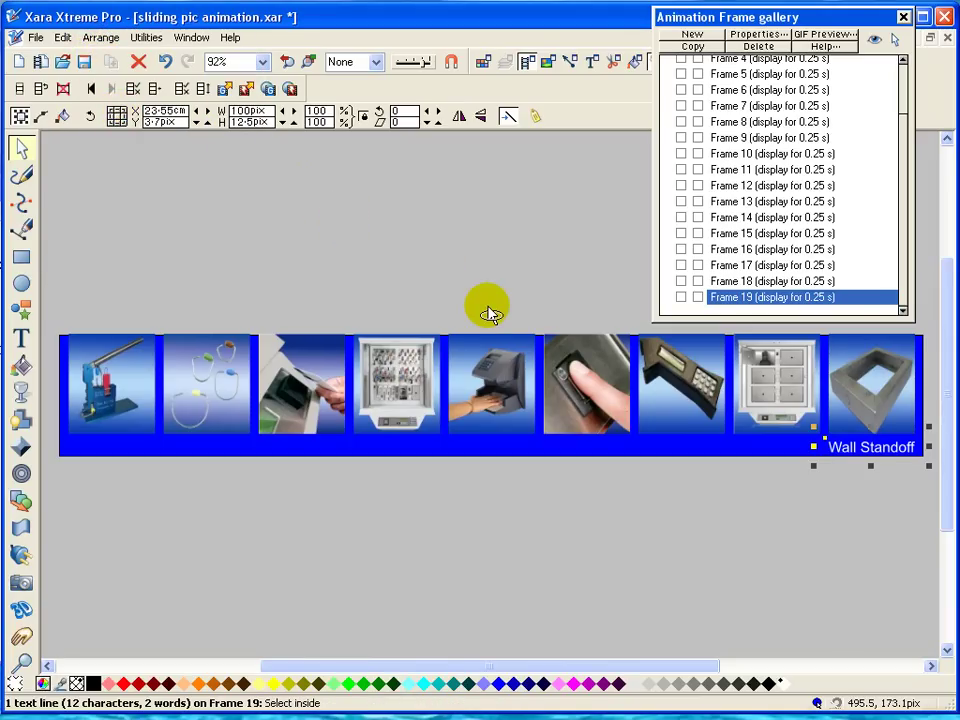
key("ctrl+v")
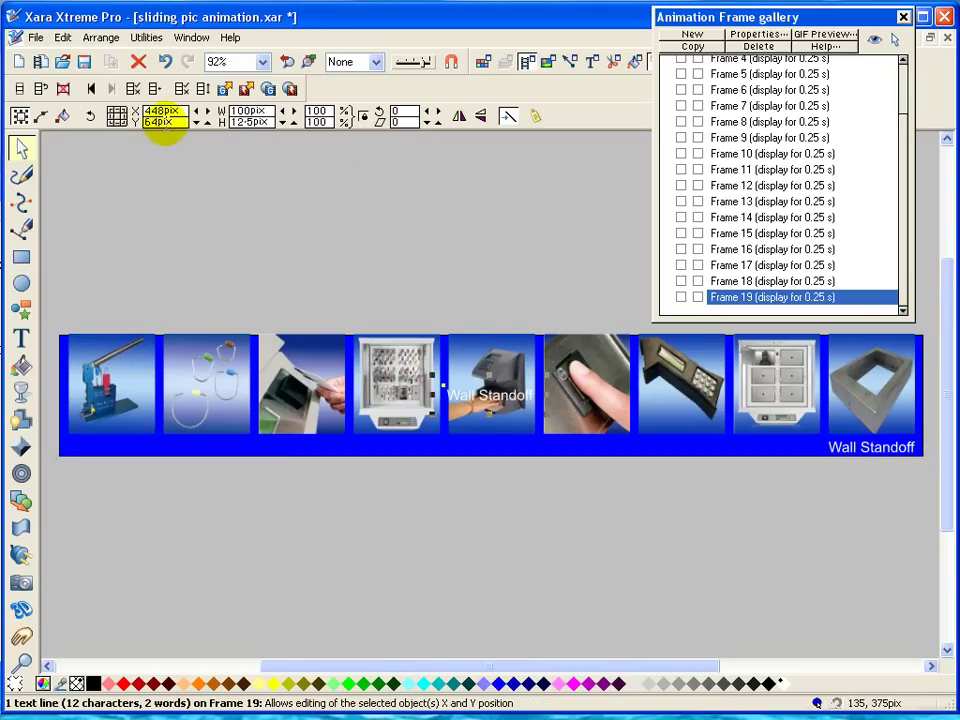
left_click(163, 122)
type("5")
key("Return")
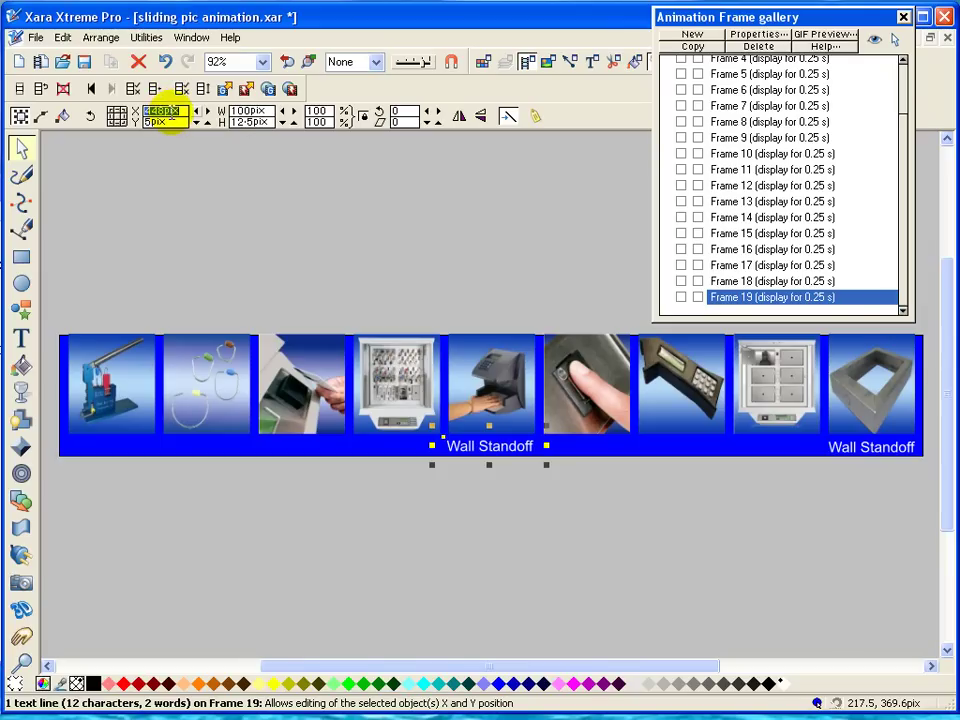
type("780")
key("Return")
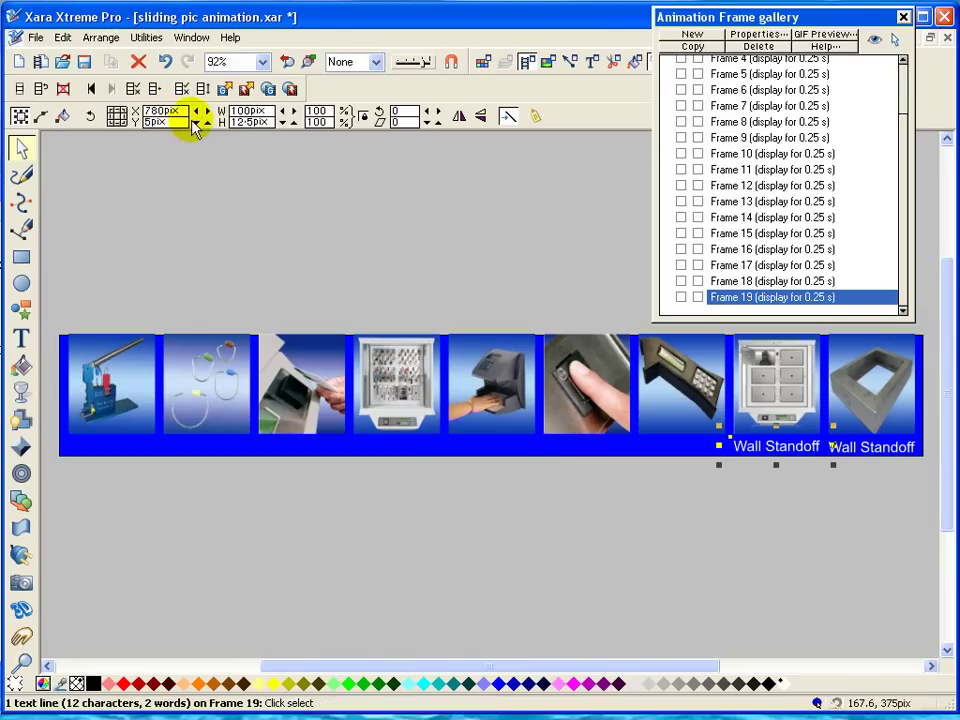
Step: Paste a second caption copy at X 670, Y 5 pixels
left_click(309, 234)
key("ctrl+v")
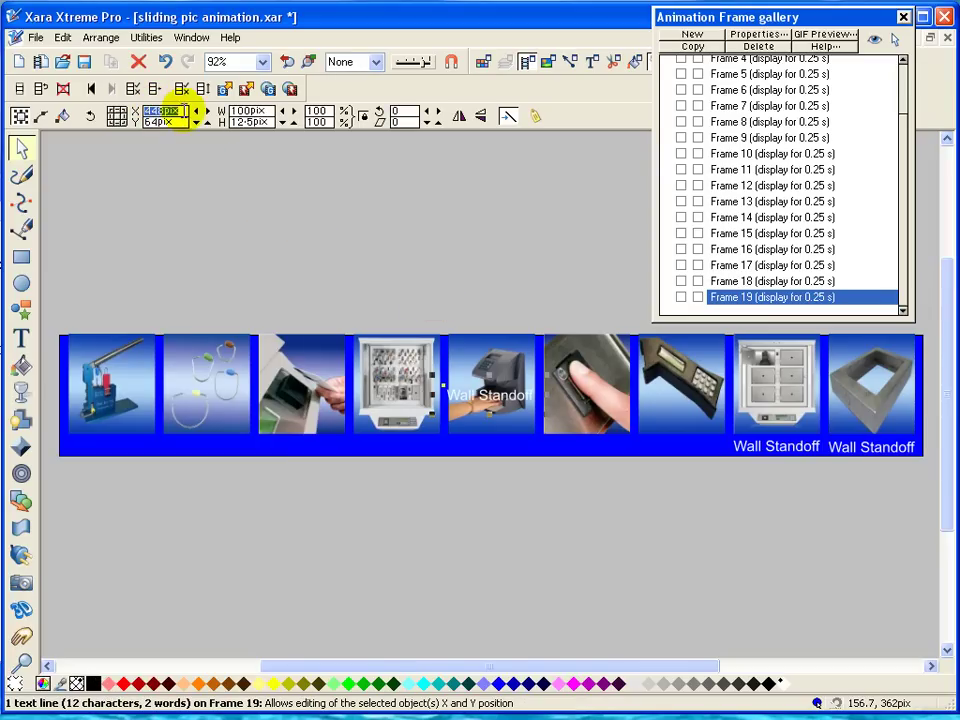
type("67")
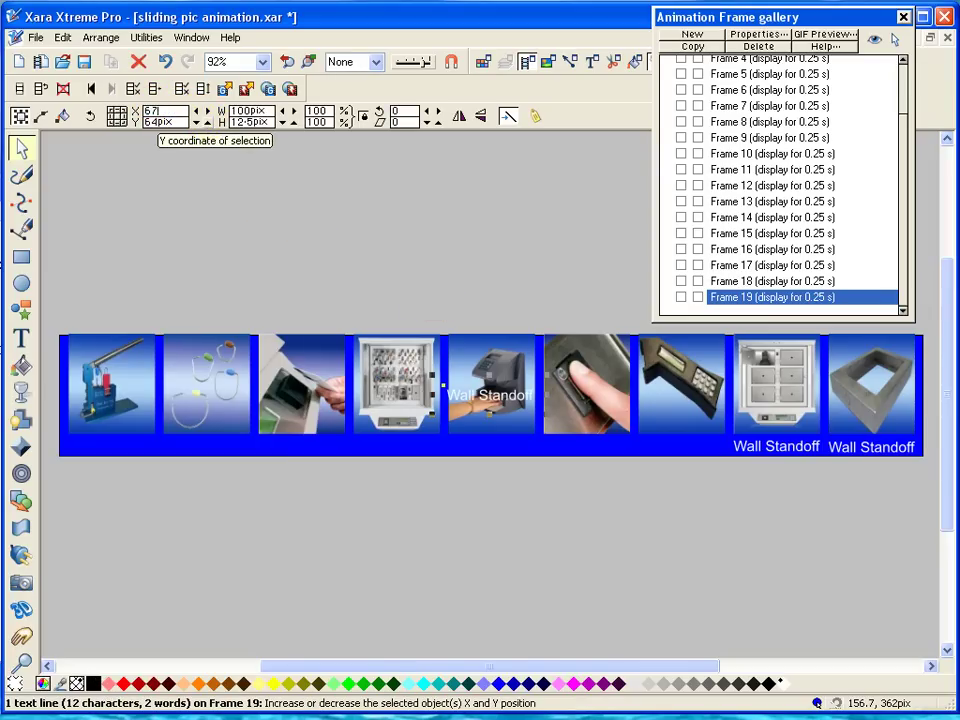
type("0")
key("Return")
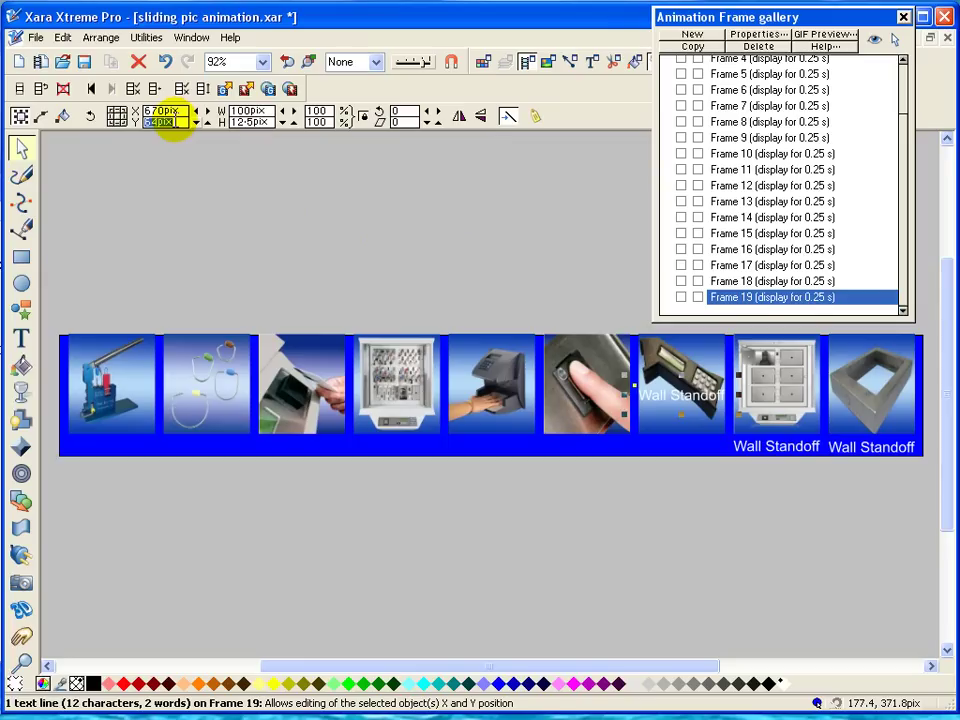
type("5")
key("Return")
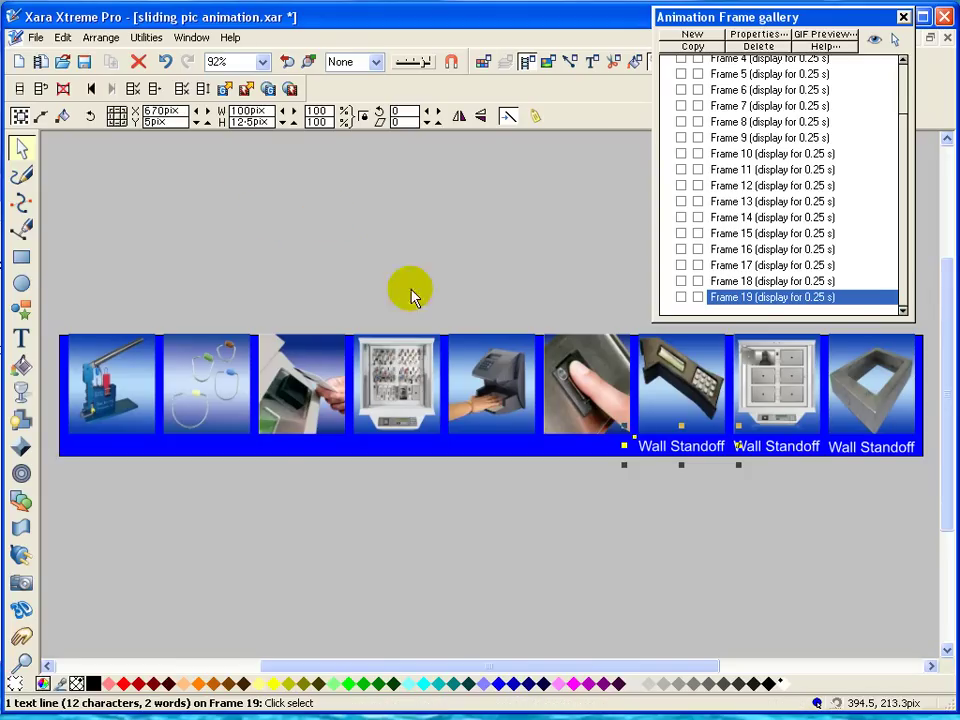
Step: Replace the middle caption's Wall Standoff text with 'Modules'
left_click(21, 338)
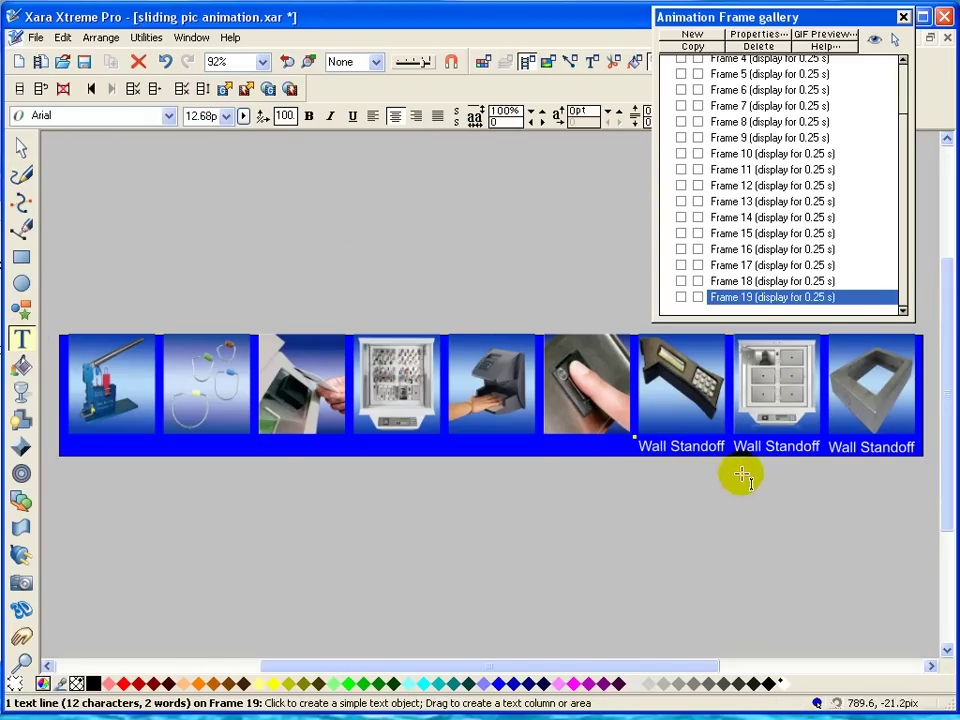
left_click(812, 443)
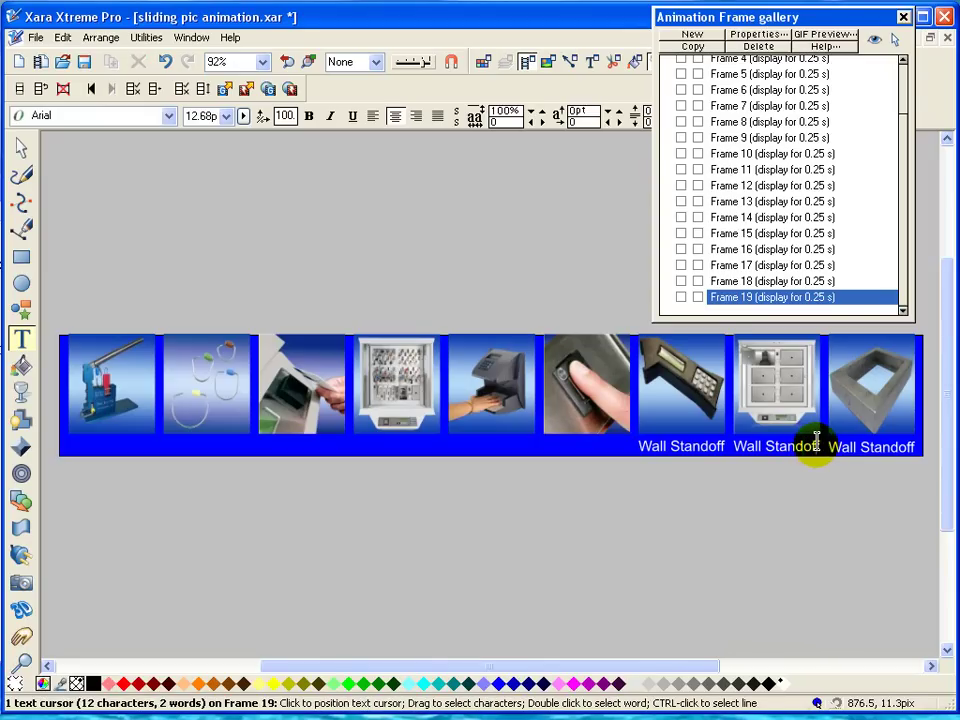
key("shift+Home")
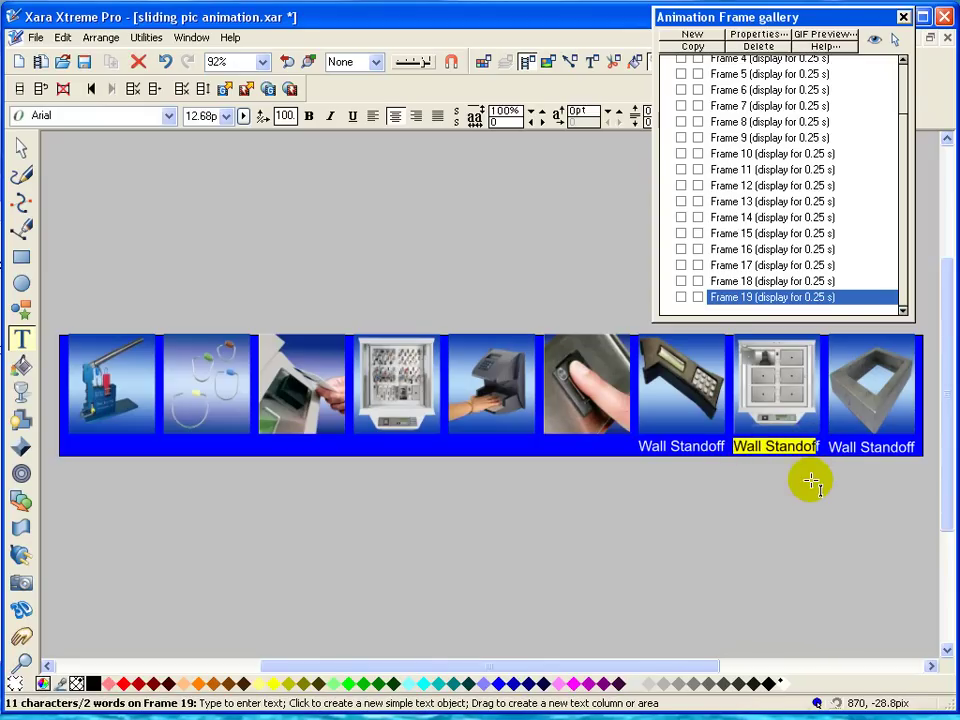
key("Delete")
type("Ke")
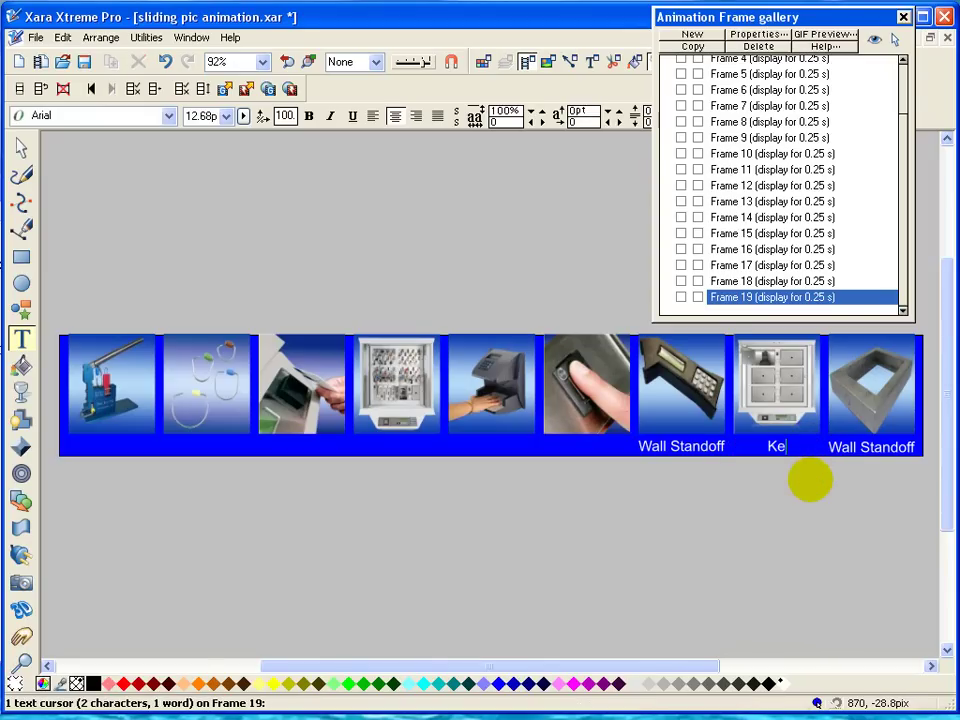
key("BackSpace")
key("BackSpace")
type("Modules")
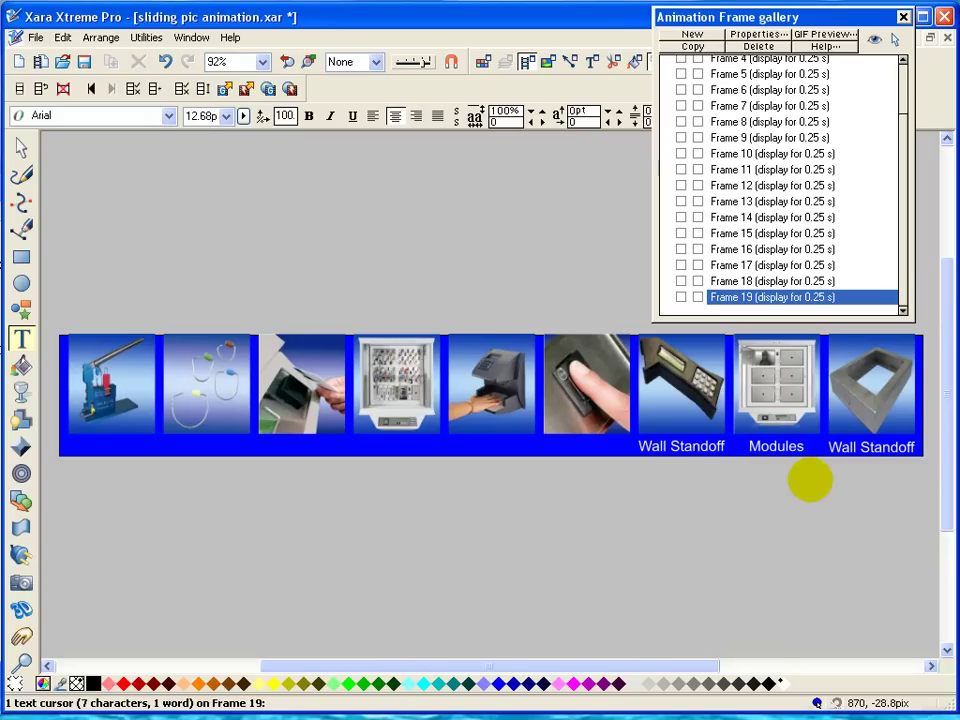
Step: Rewrite the left duplicated caption as 'Guard Tour'
left_click(693, 443)
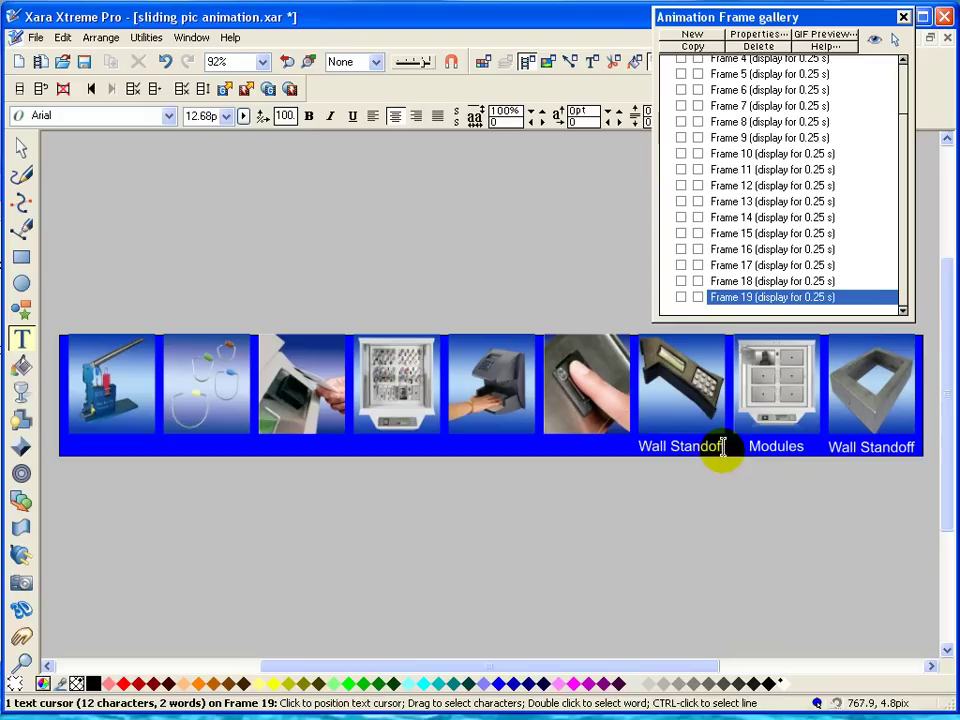
left_click_drag(724, 446, 623, 446)
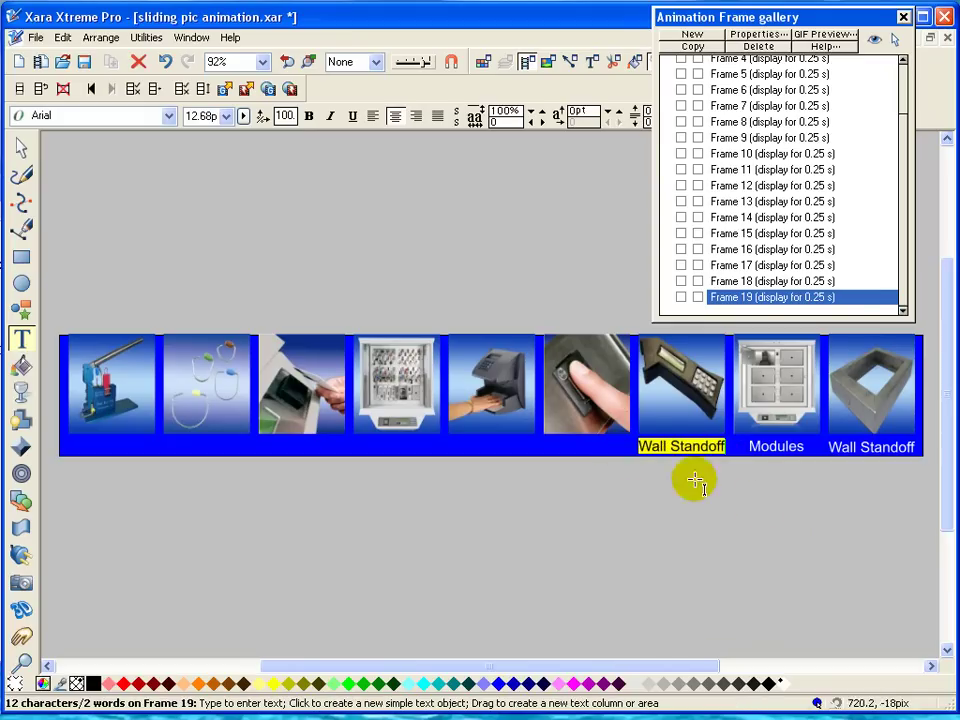
type("Guard Tour")
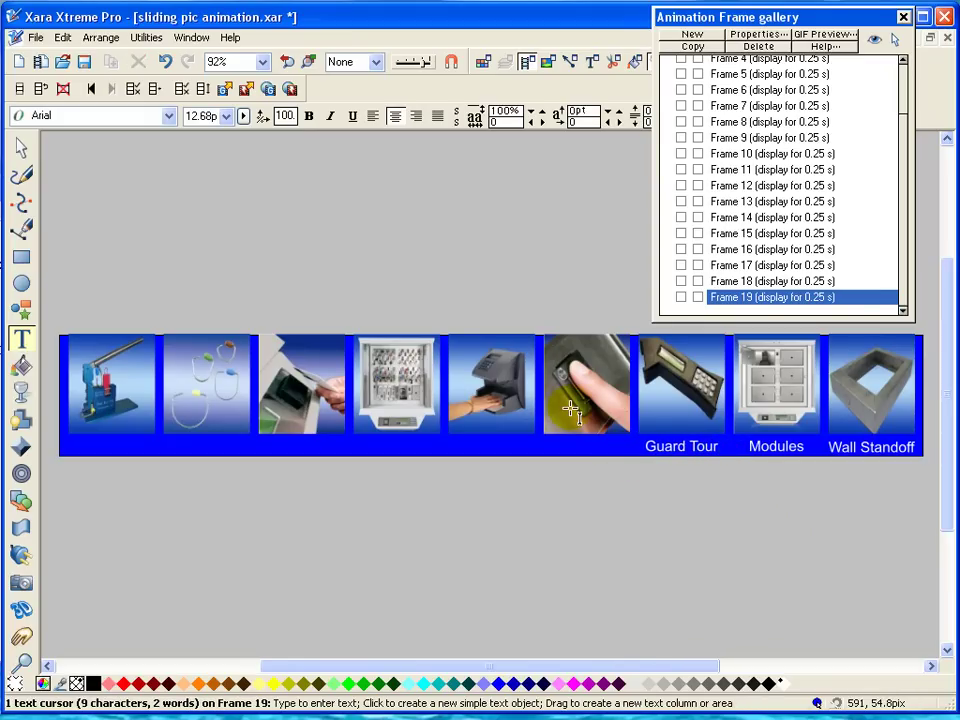
key("Escape")
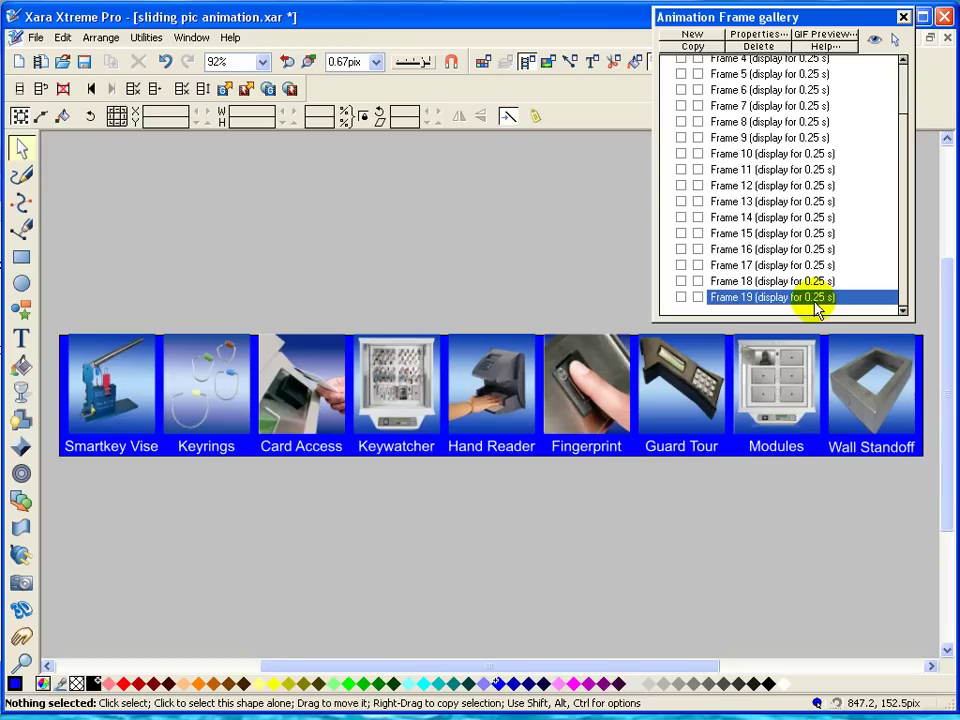
Step: Check Frames 18 and 19, then save 'sliding pic animation.xar'
left_click(782, 281)
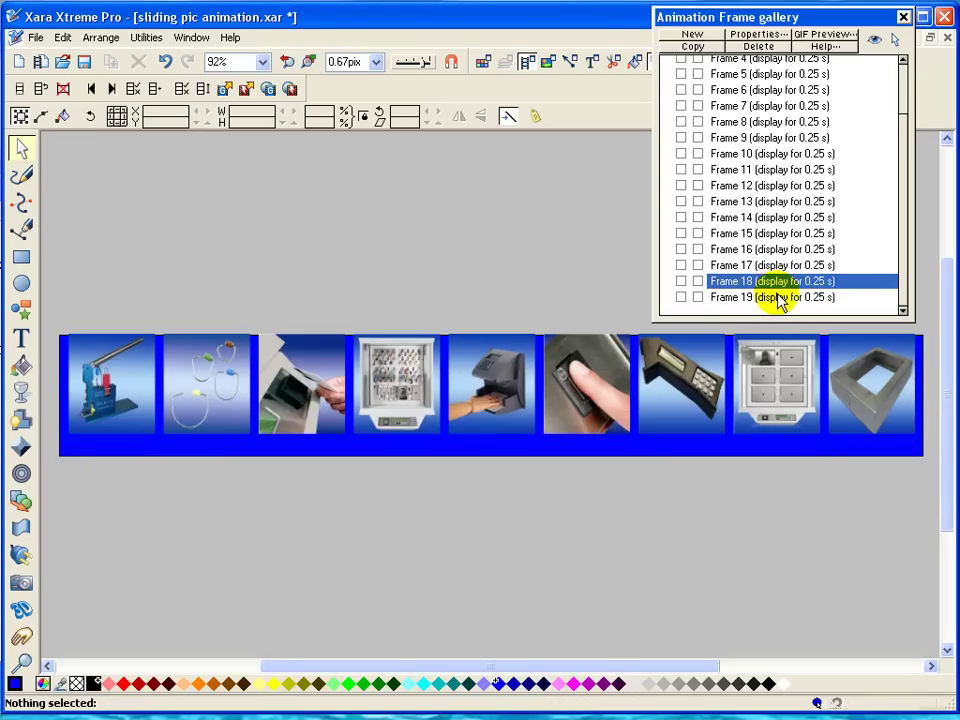
left_click(781, 298)
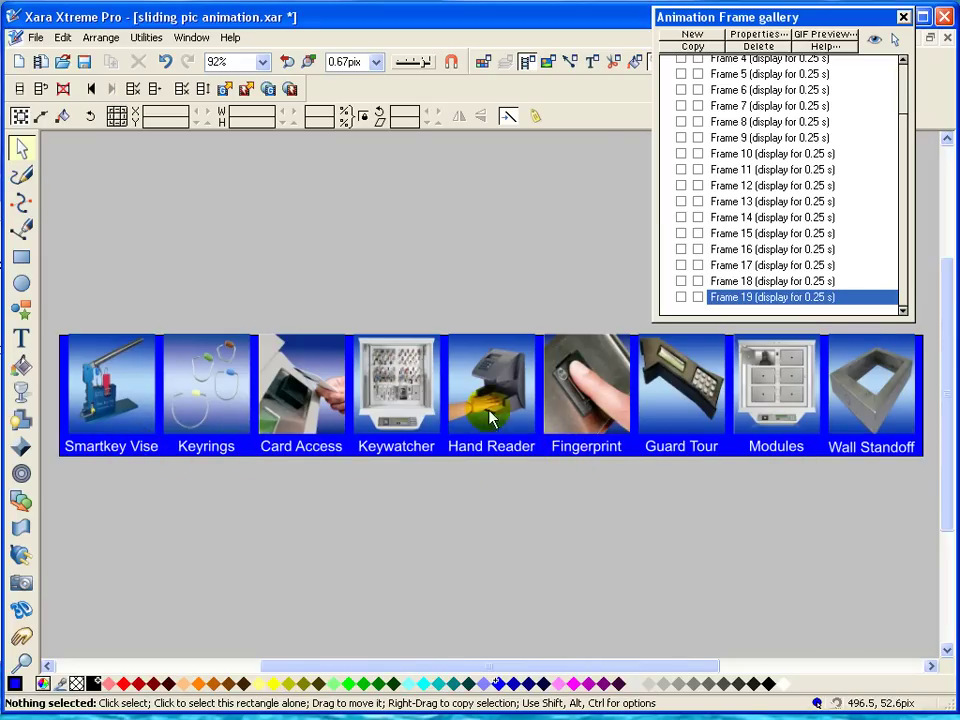
left_click(84, 61)
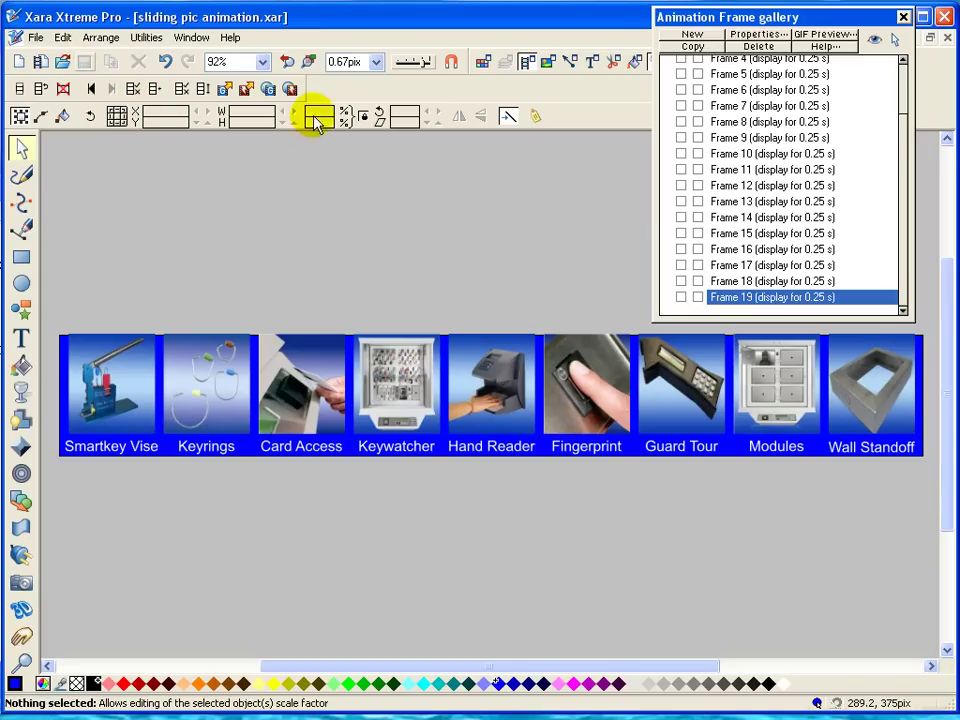
left_click(290, 90)
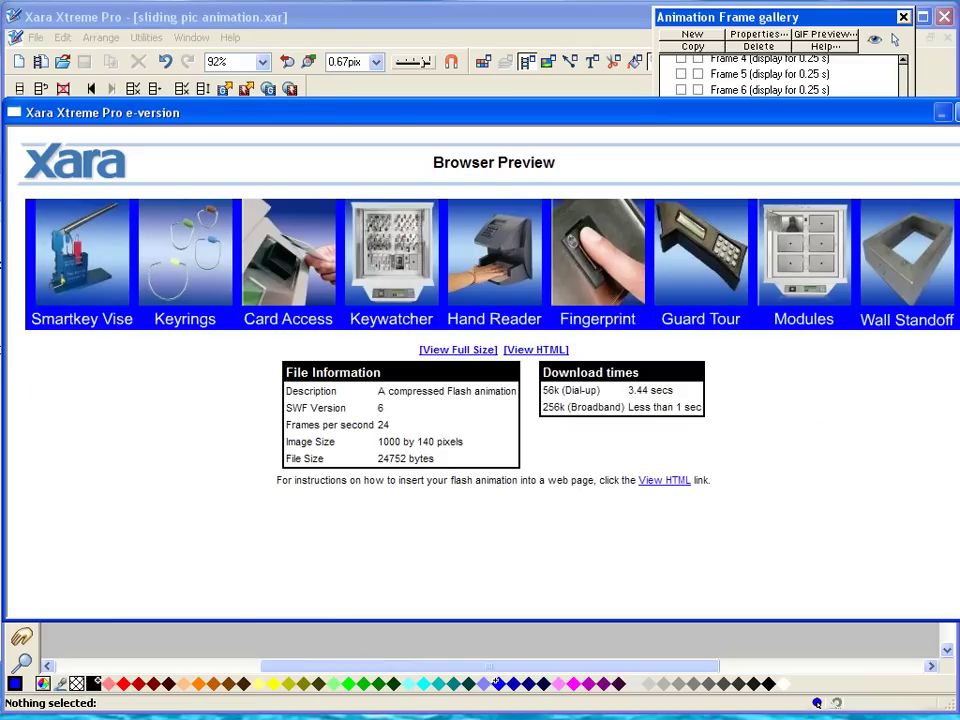
key("alt+F4")
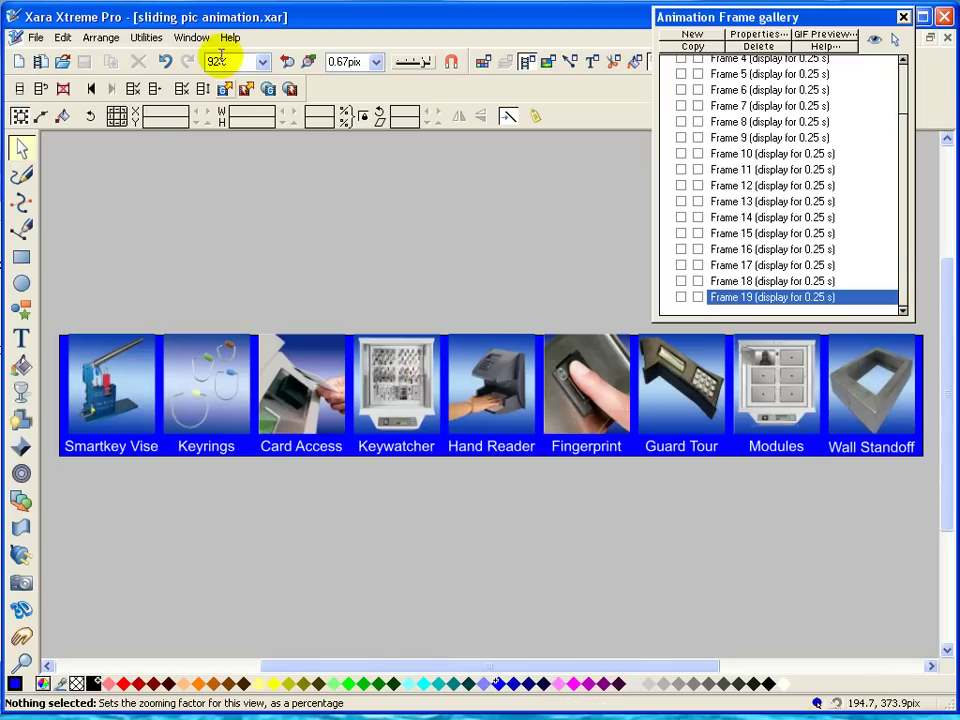
left_click(146, 38)
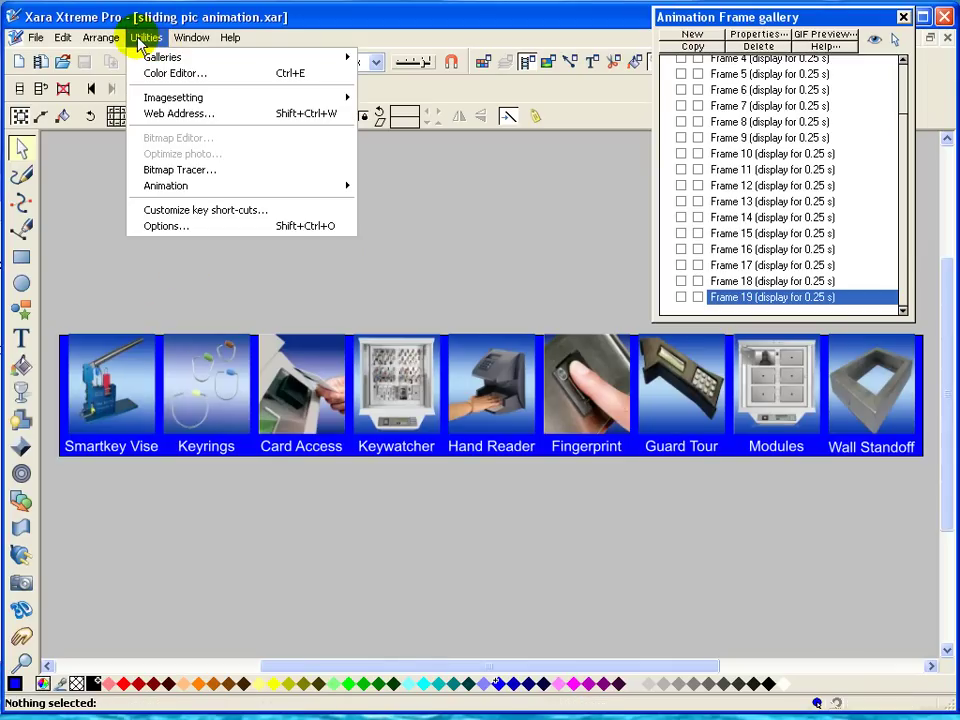
mouse_move(99, 41)
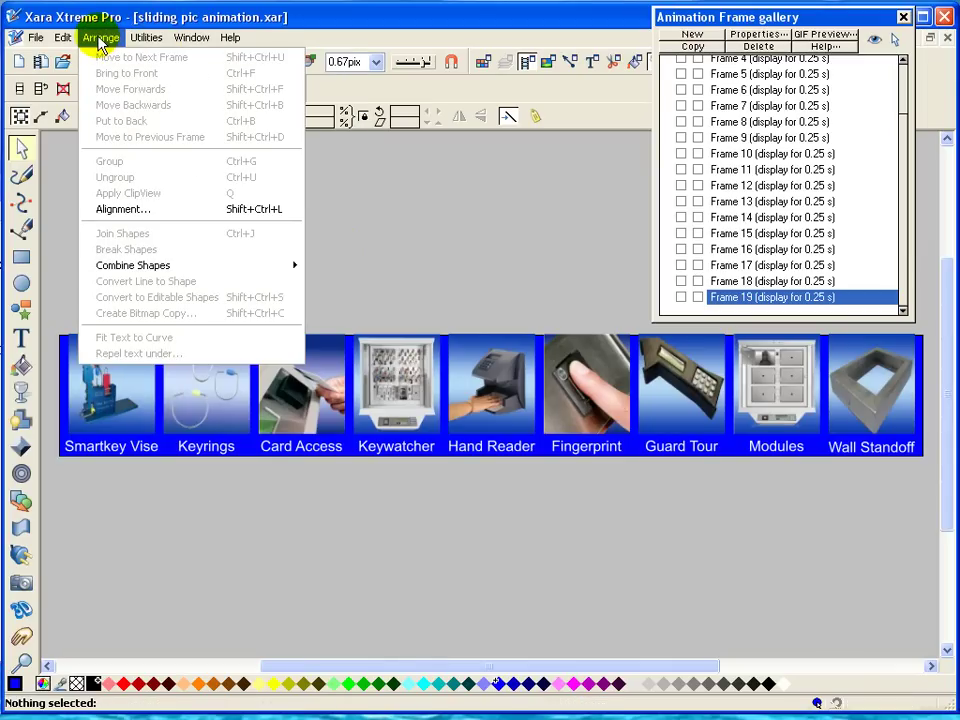
mouse_move(140, 38)
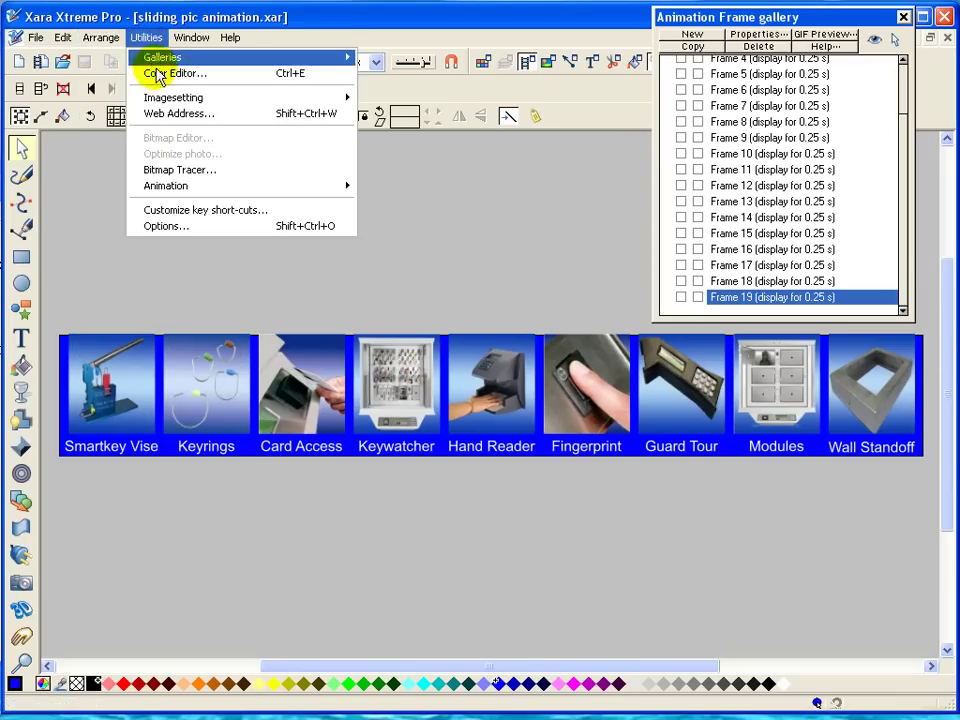
left_click(179, 115)
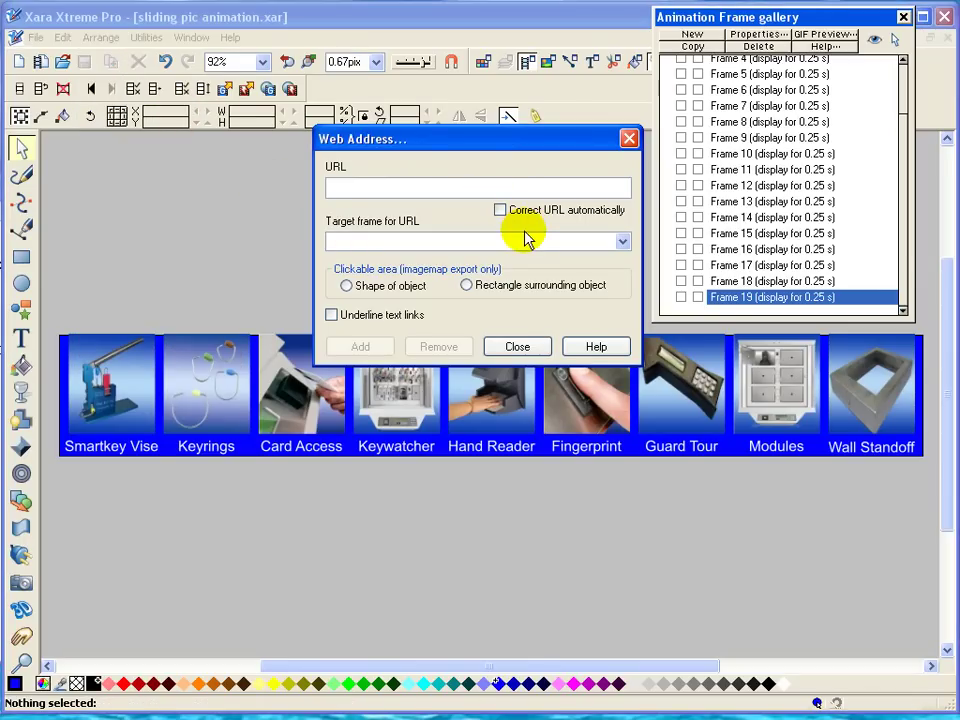
type("www.google.com")
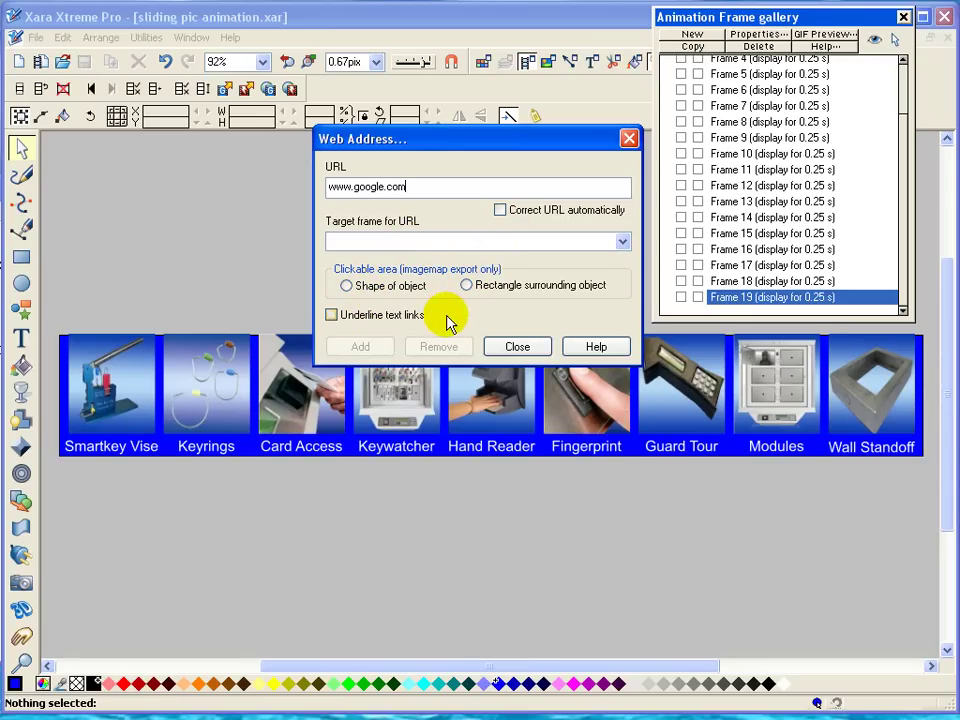
left_click(124, 372)
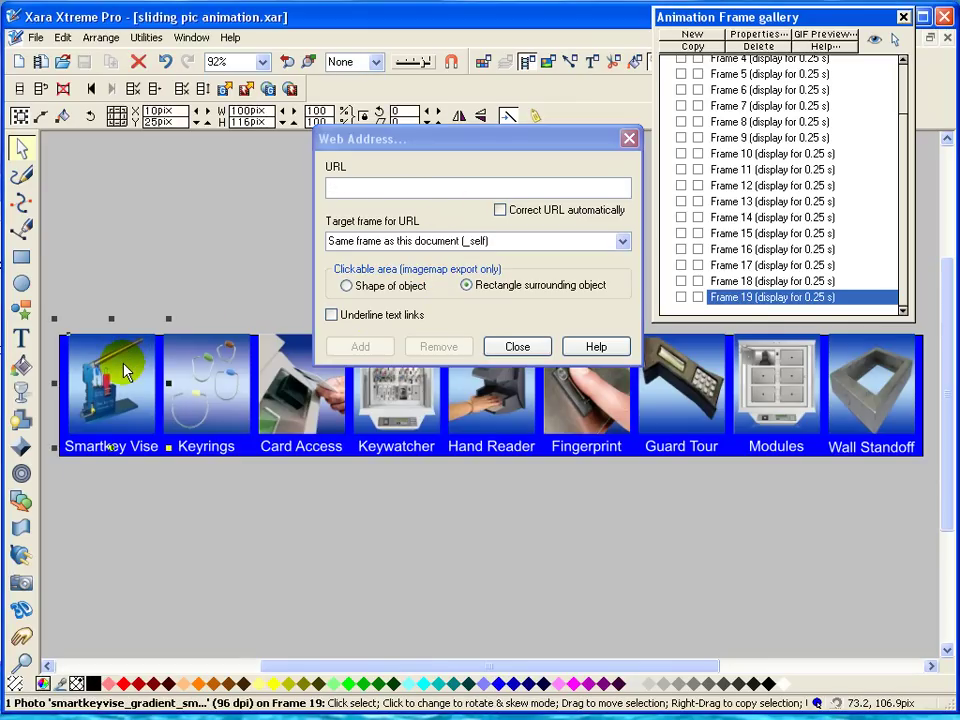
left_click(549, 182)
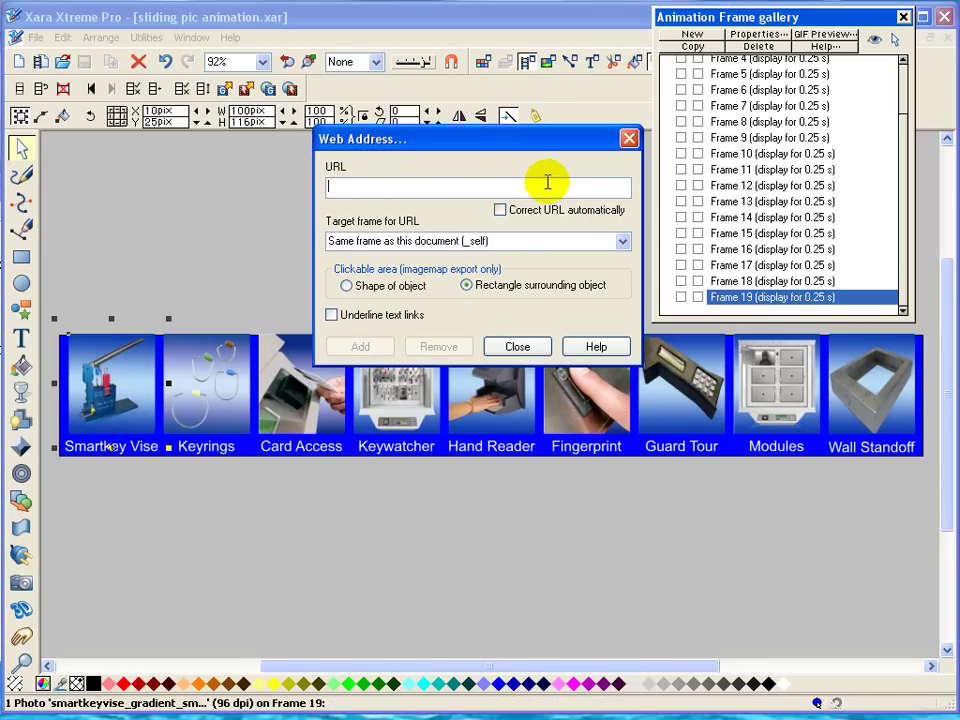
type("http://www.google.com")
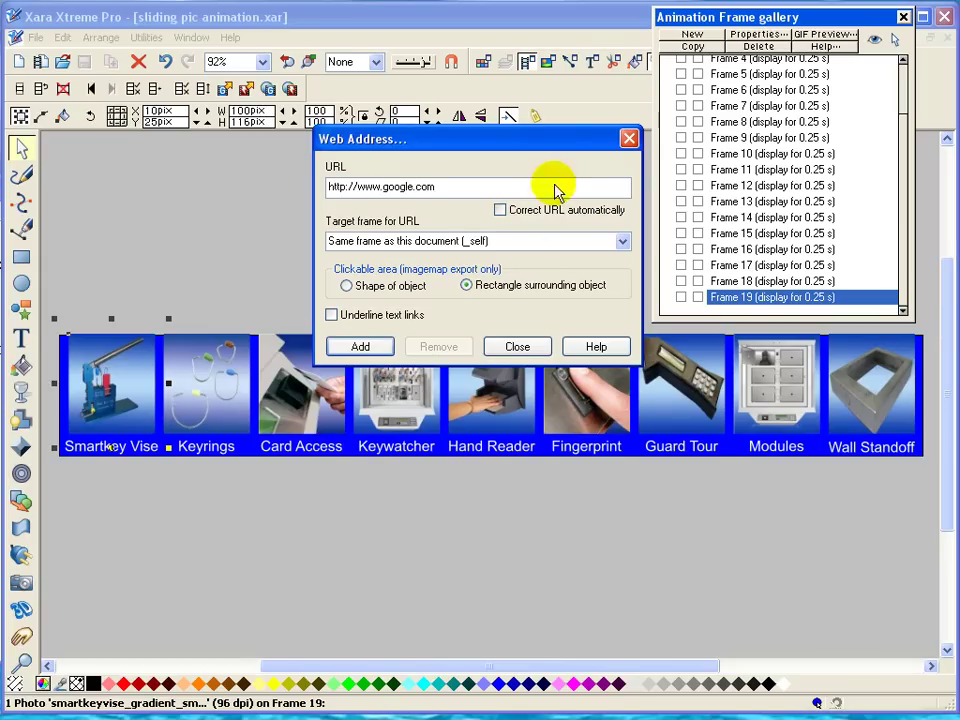
left_click(623, 243)
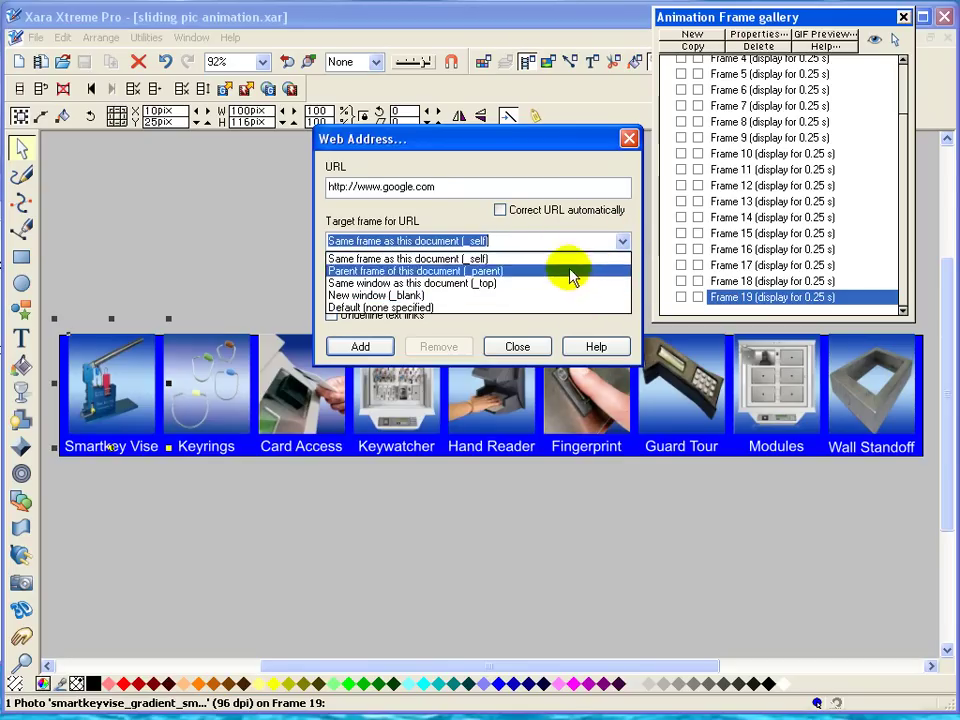
left_click(430, 262)
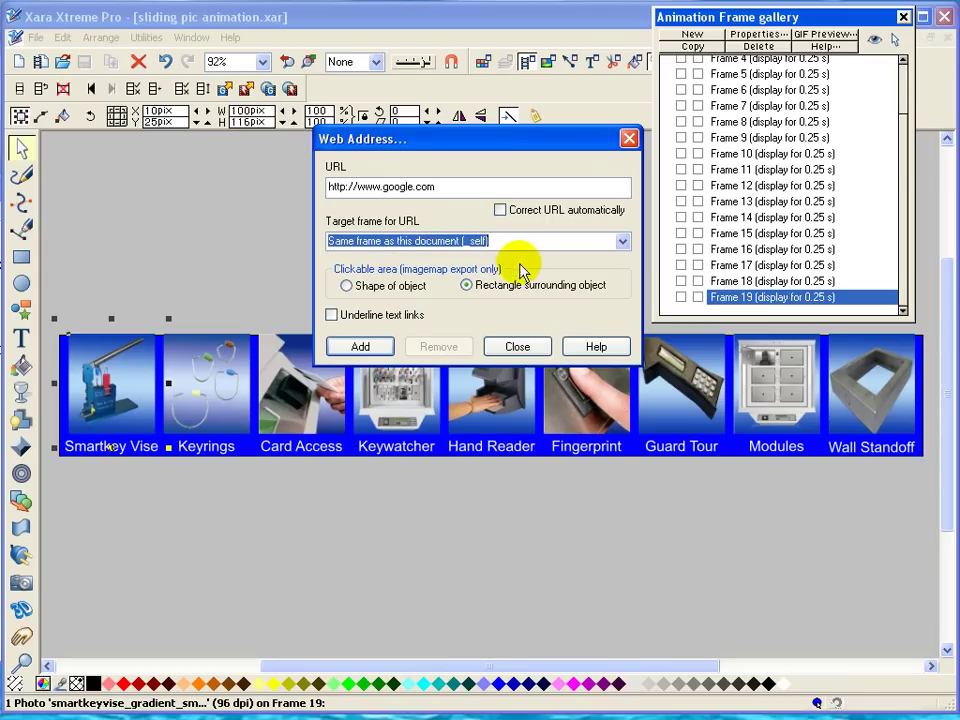
left_click(373, 350)
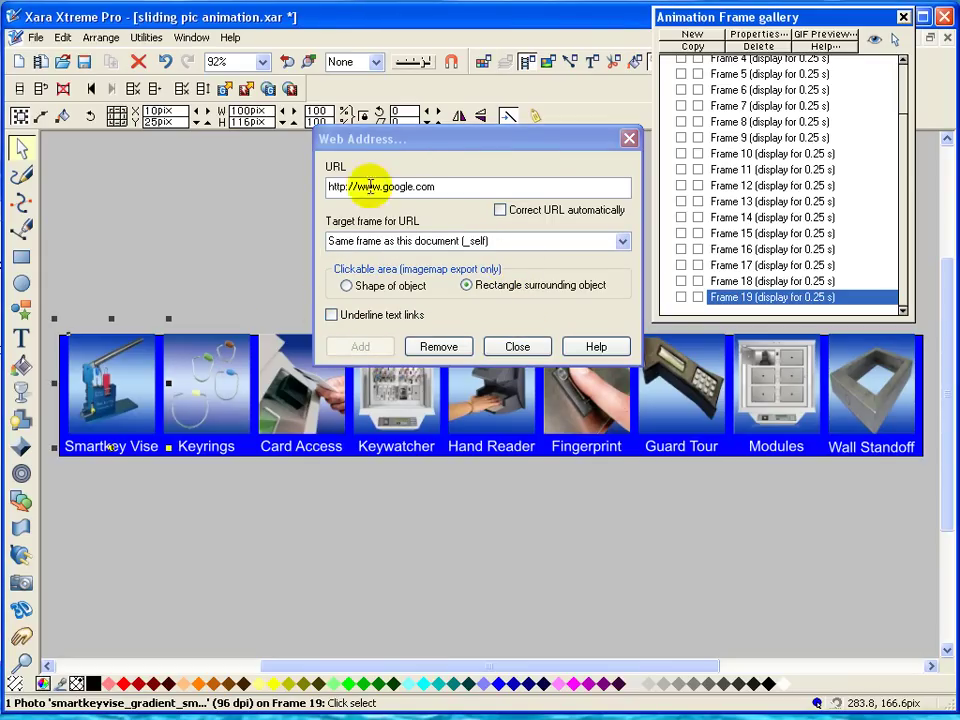
left_click(206, 394)
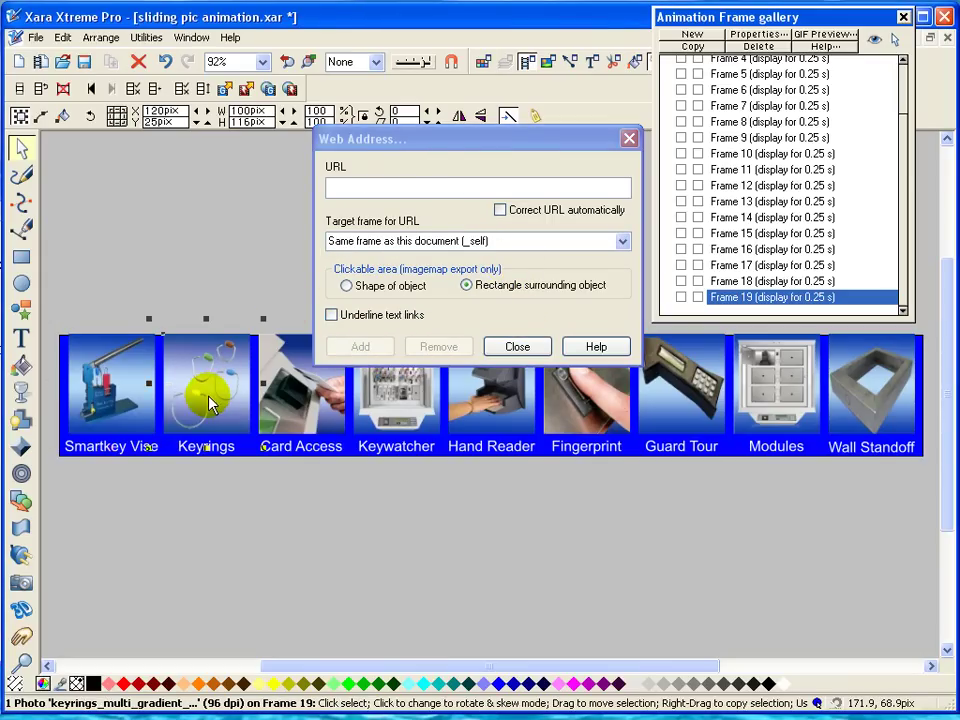
left_click(373, 190)
type("http://www.yahoo.com")
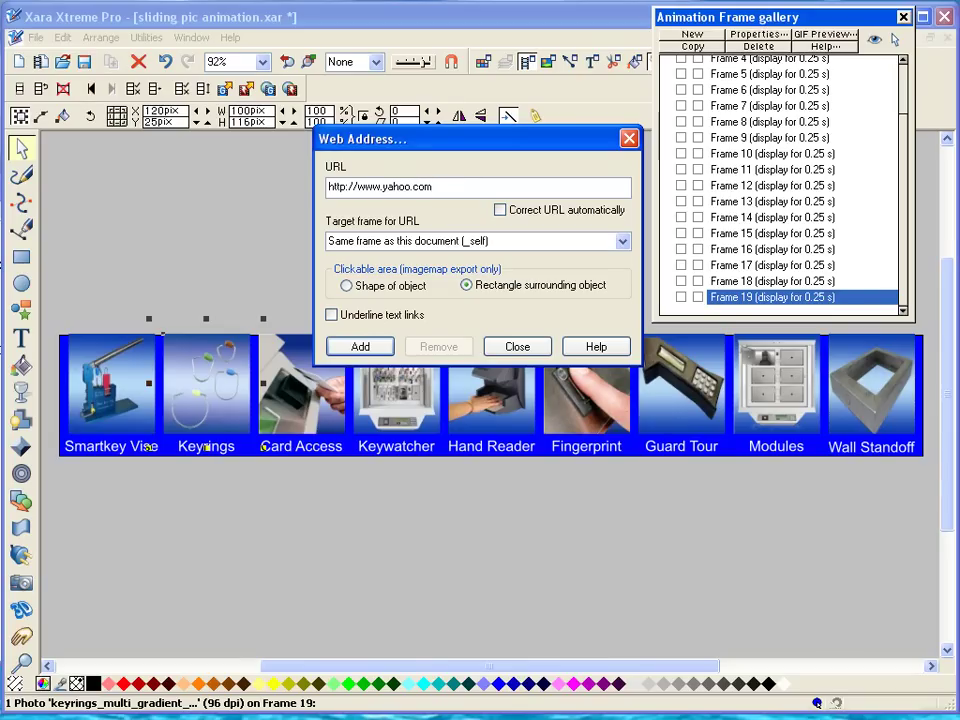
left_click(364, 346)
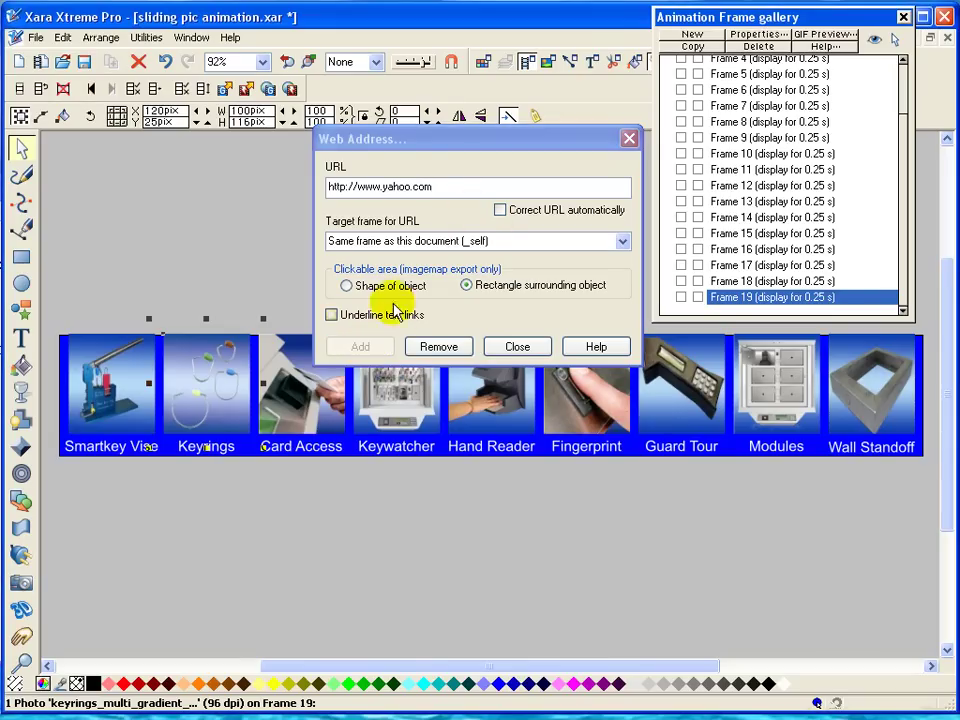
Step: Change the Smartkey Vise link's ending to .net and apply it
left_click(117, 401)
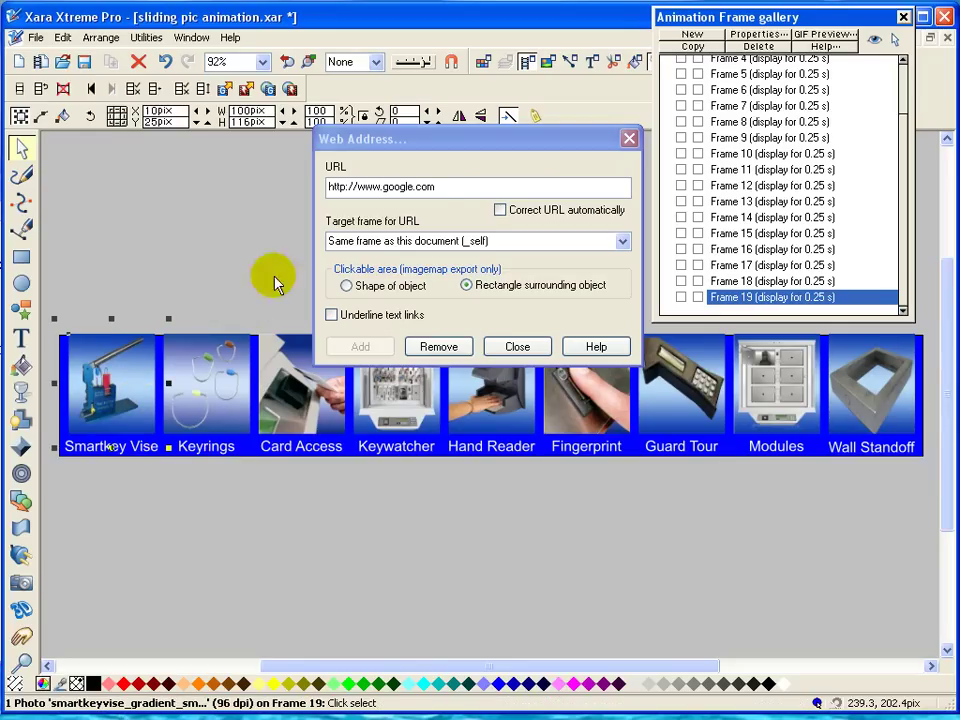
left_click(477, 184)
key("BackSpace")
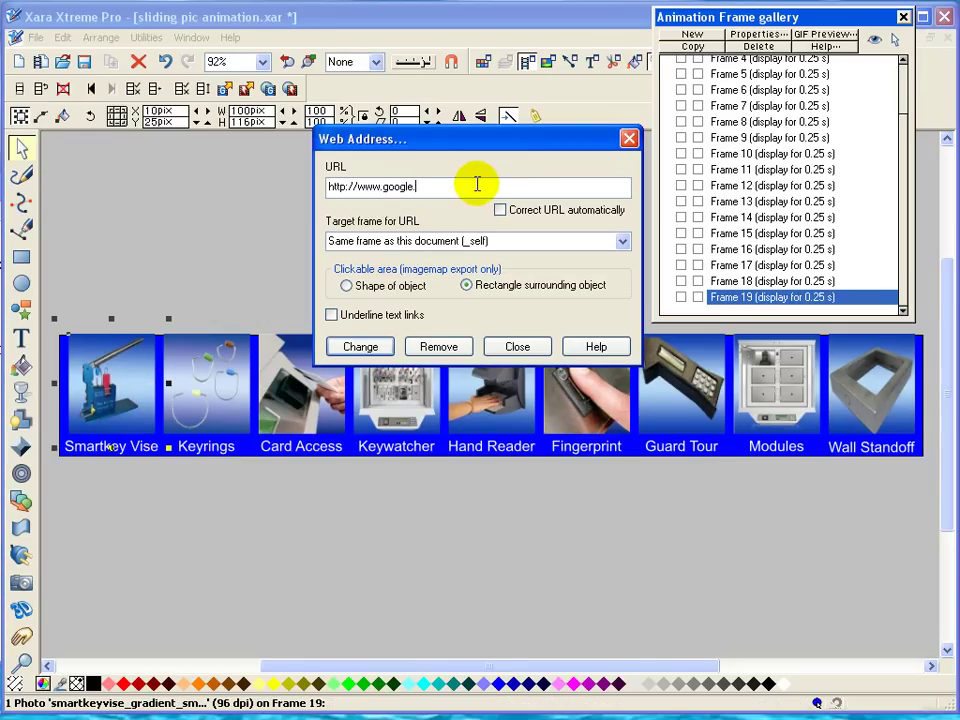
type("net")
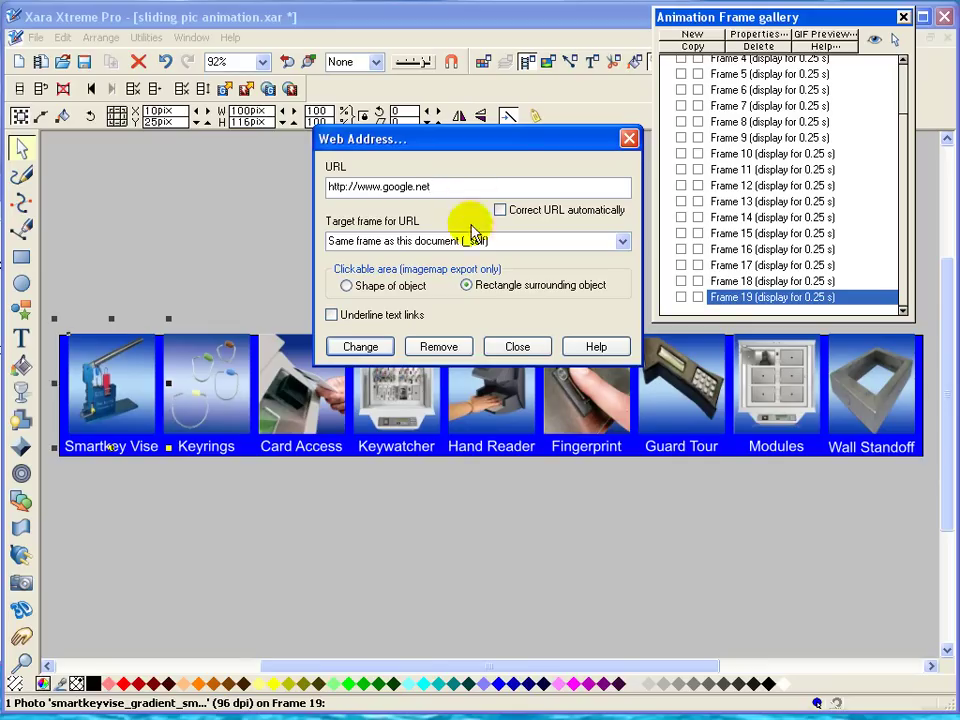
left_click(377, 346)
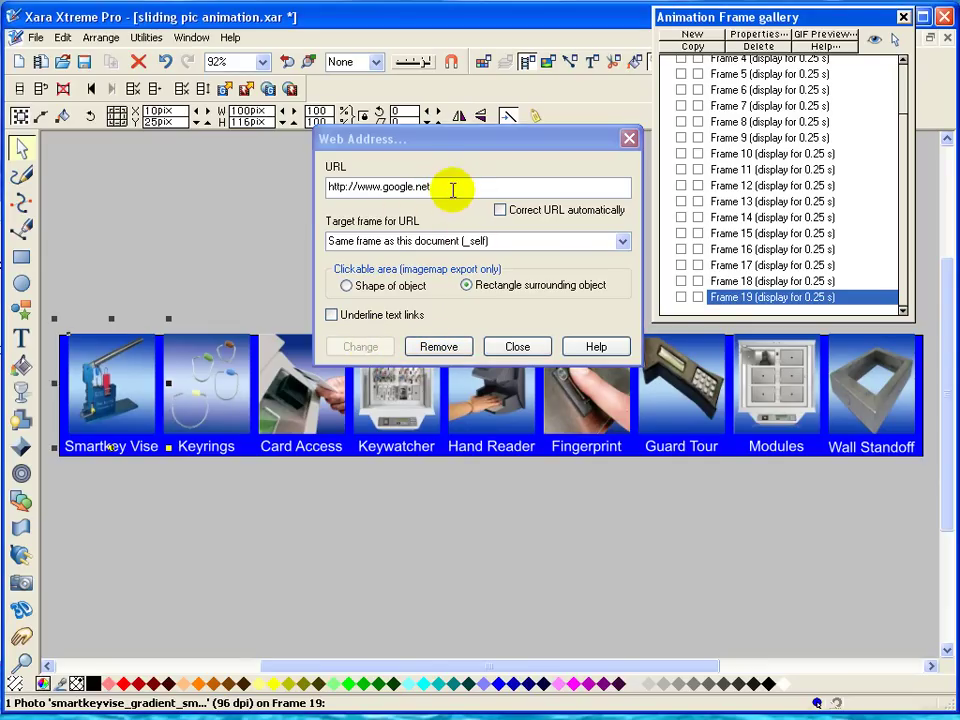
left_click(450, 183)
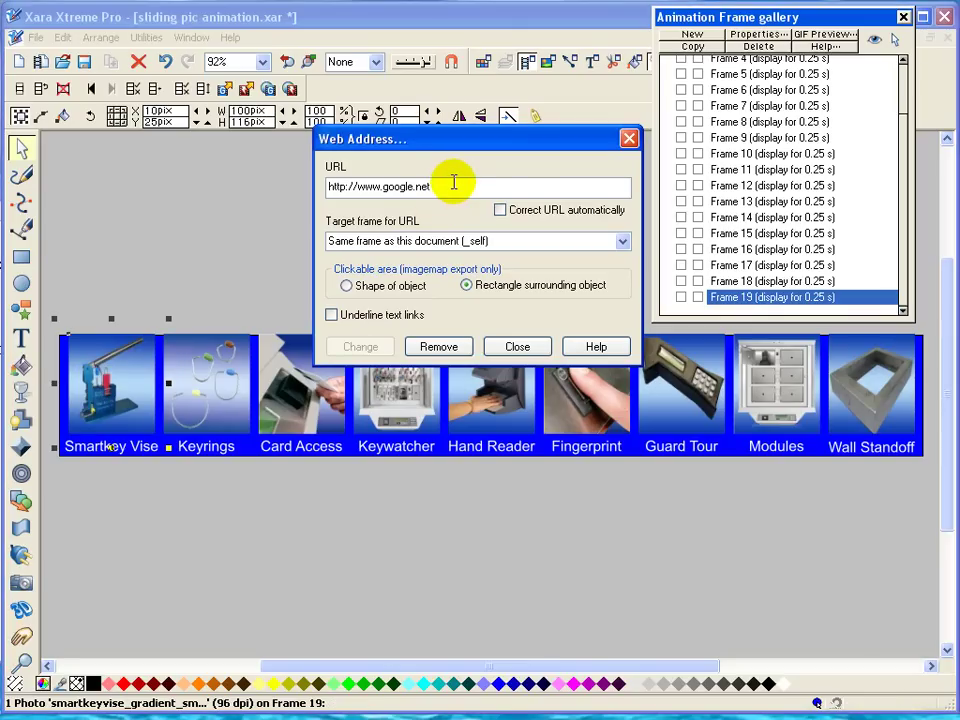
key("BackSpace")
key("BackSpace")
key("BackSpace")
type("com")
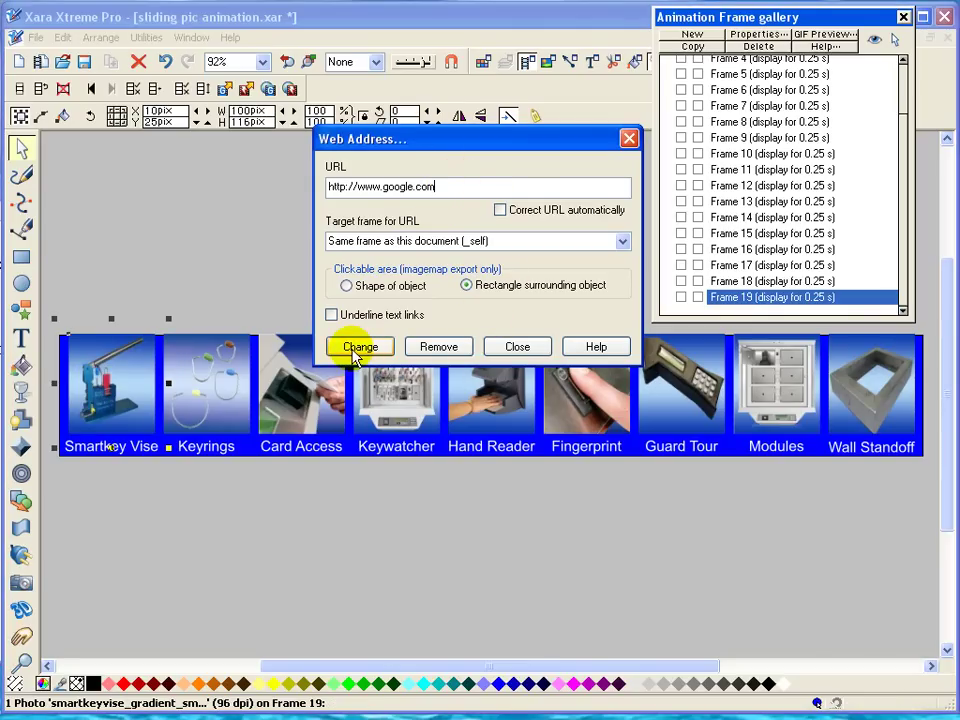
left_click(356, 350)
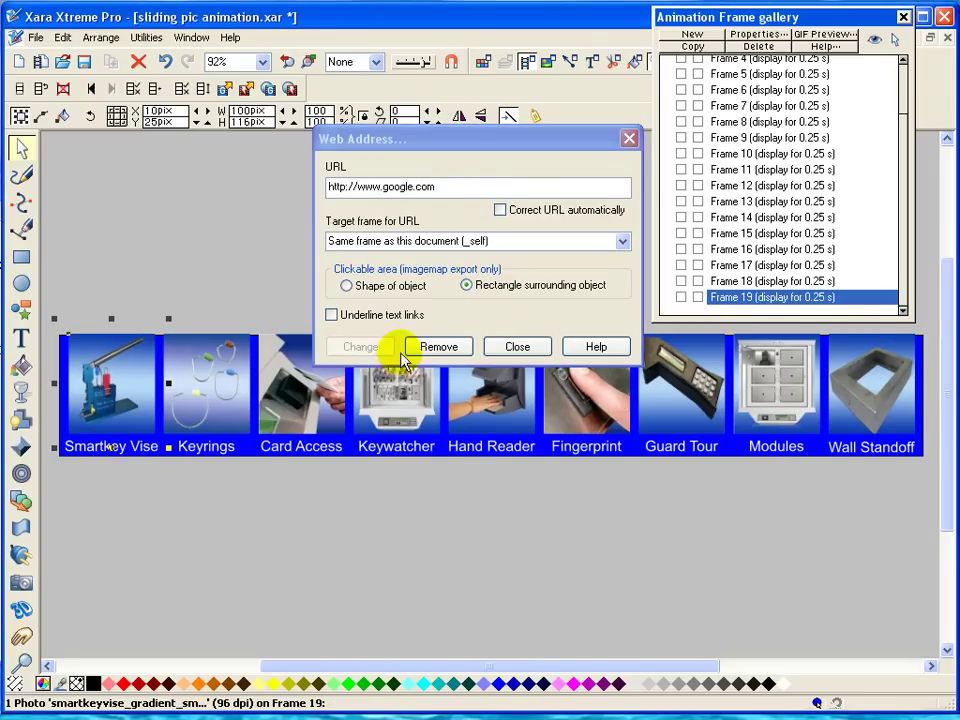
Step: Close the Web Address dialog, preview the Flash banner in a browser, and confirm a photo opens Google
left_click(517, 347)
left_click(338, 216)
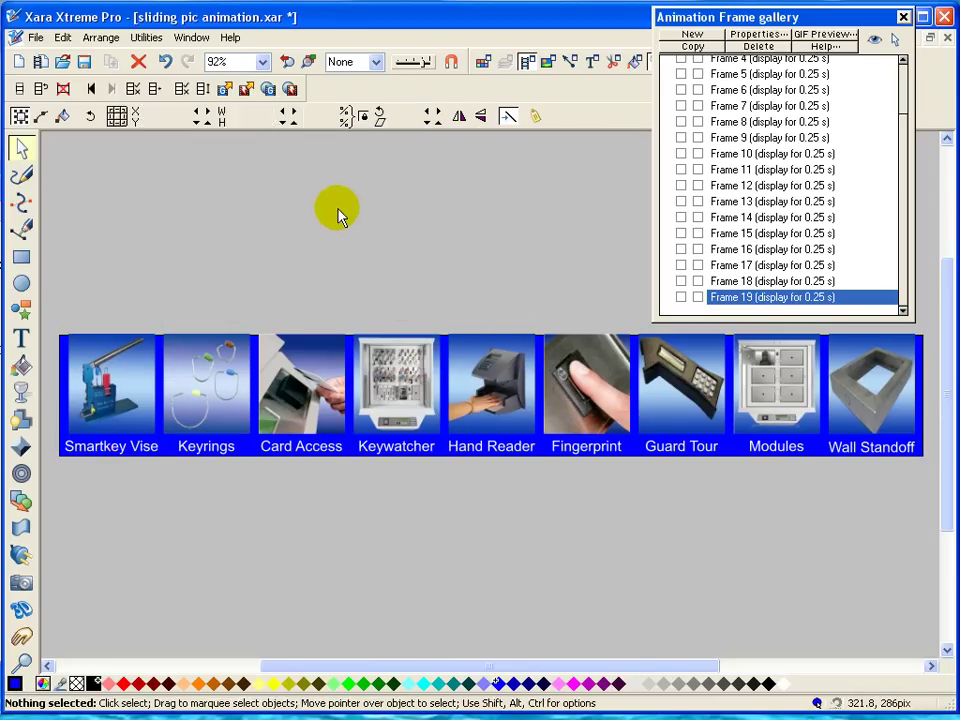
left_click(290, 90)
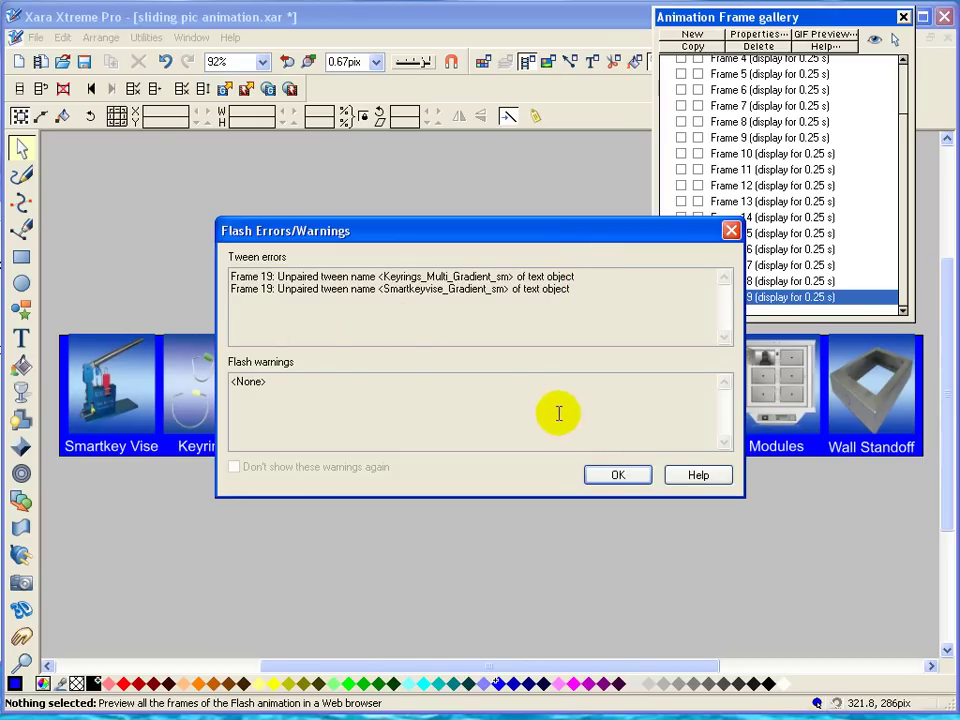
left_click(628, 477)
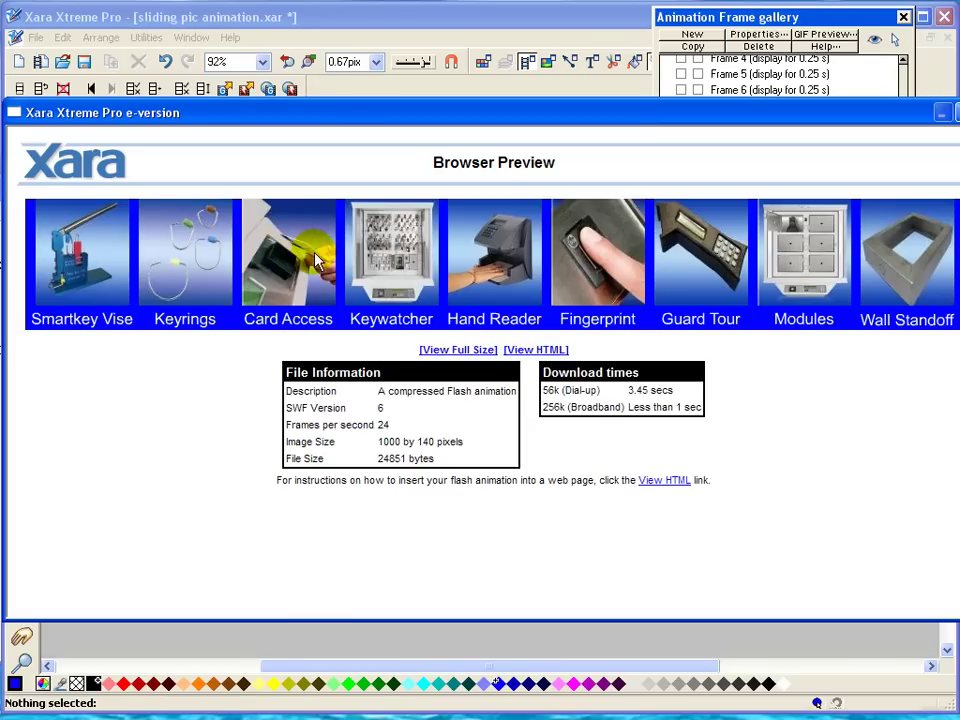
left_click(168, 302)
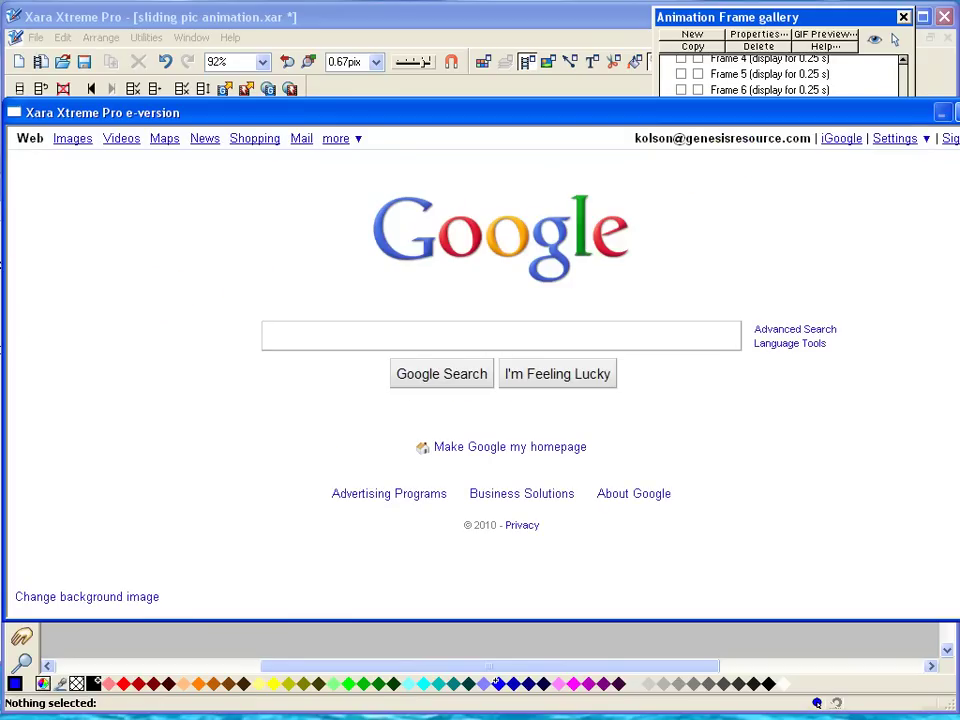
key("alt+F4")
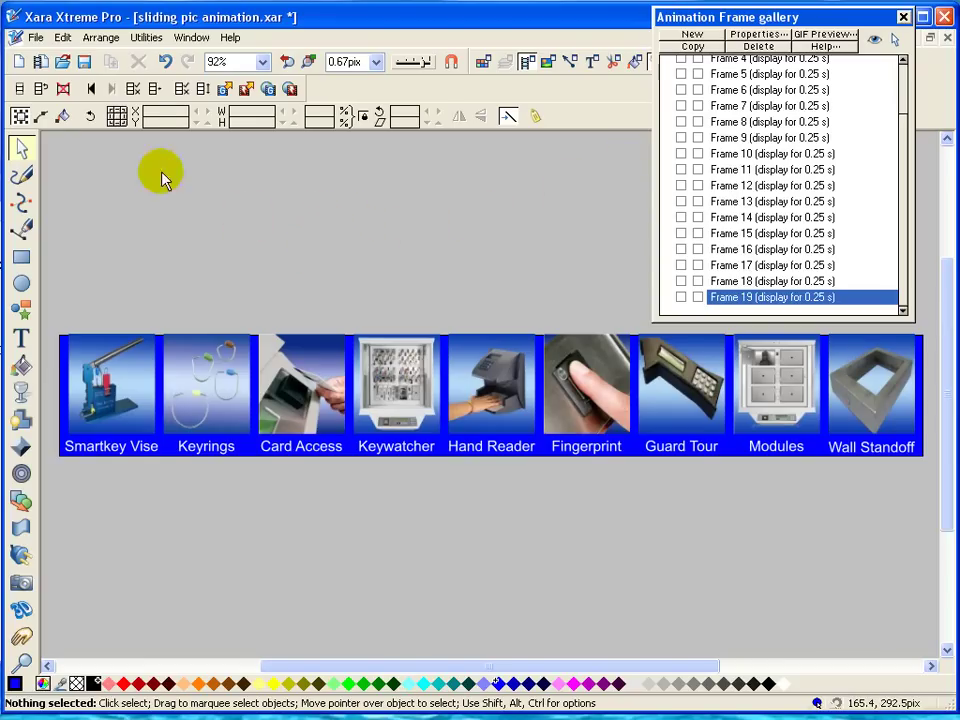
left_click(85, 61)
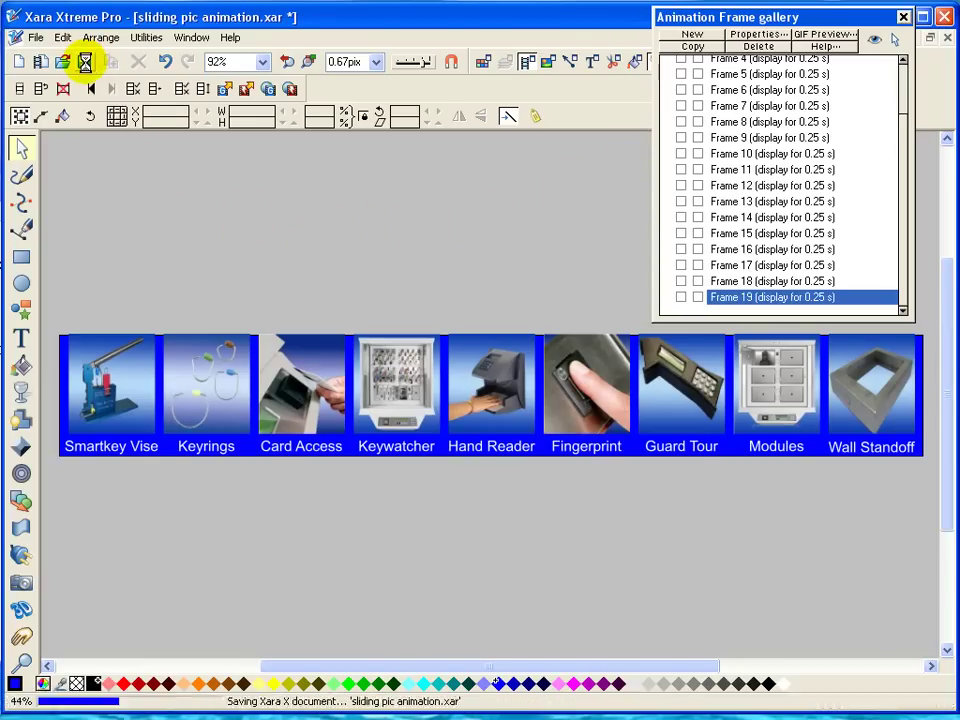
left_click(34, 36)
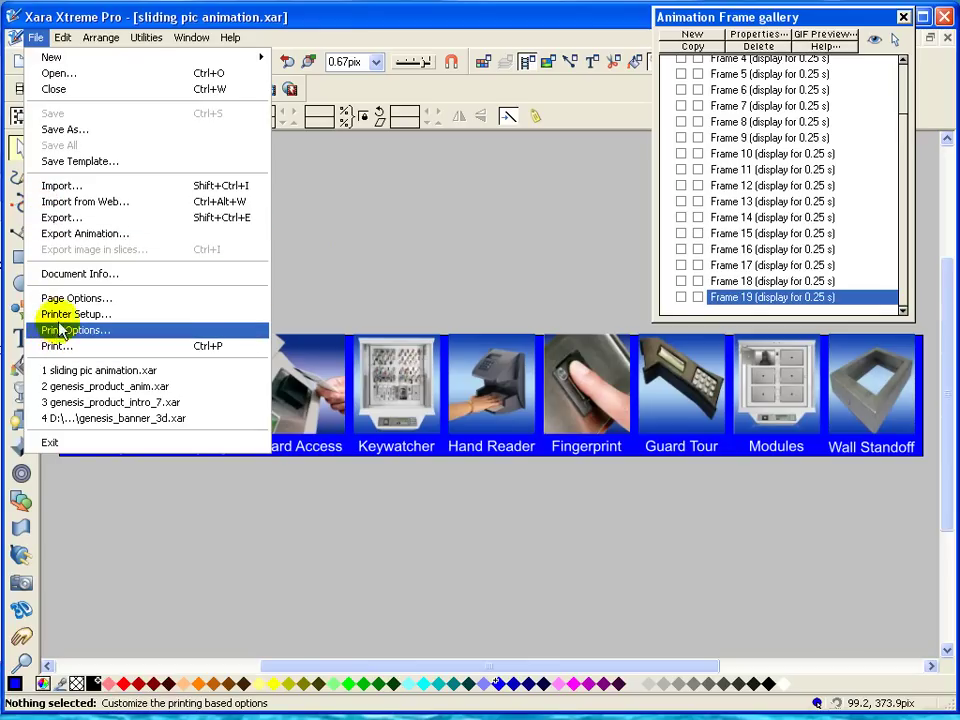
left_click(72, 130)
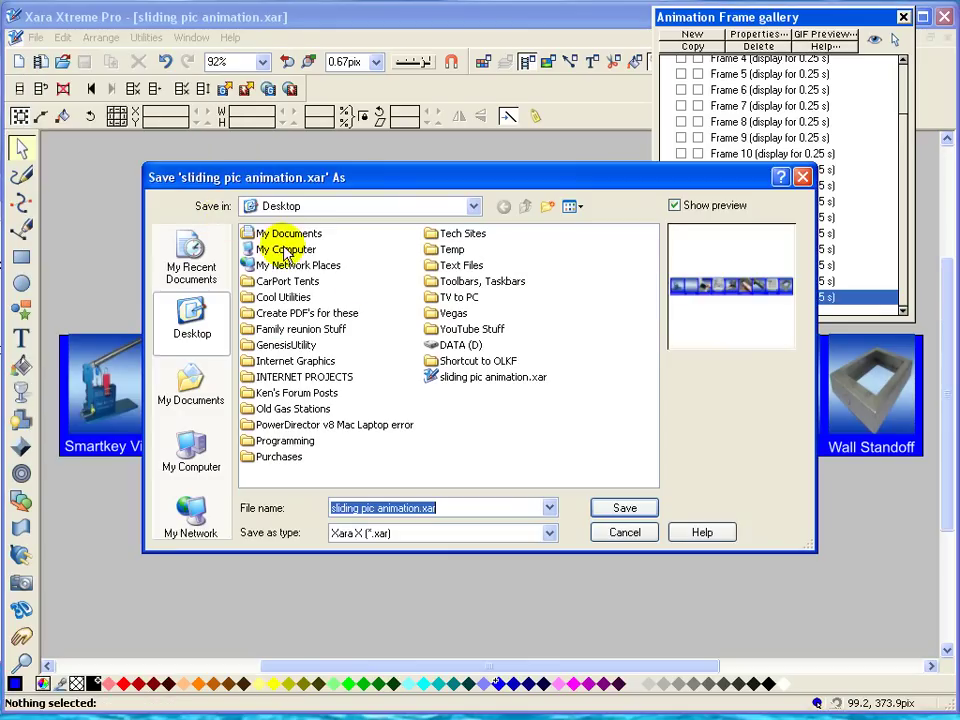
left_click(624, 534)
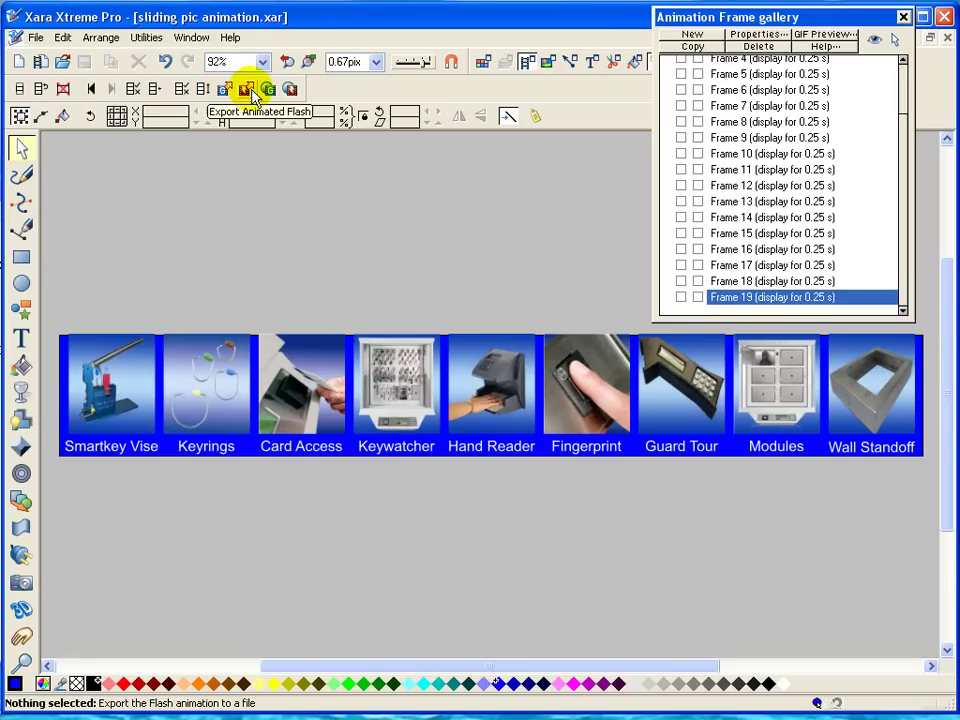
Step: Set up the Flash export to the Desktop with 100% JPEG quality and version SWF8
left_click(252, 90)
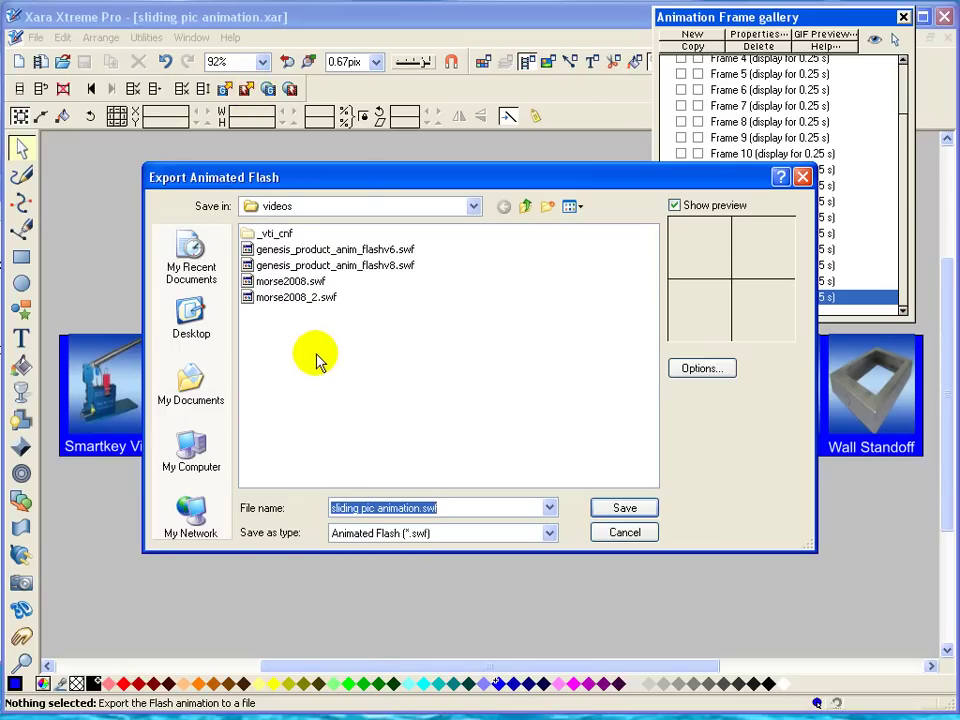
left_click(200, 325)
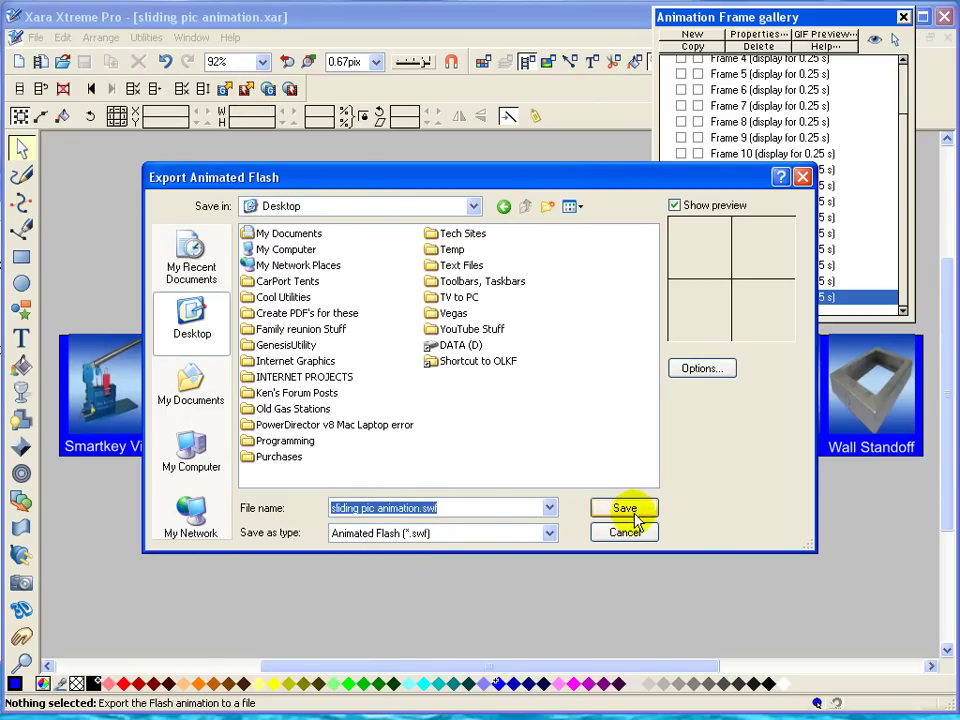
left_click(702, 369)
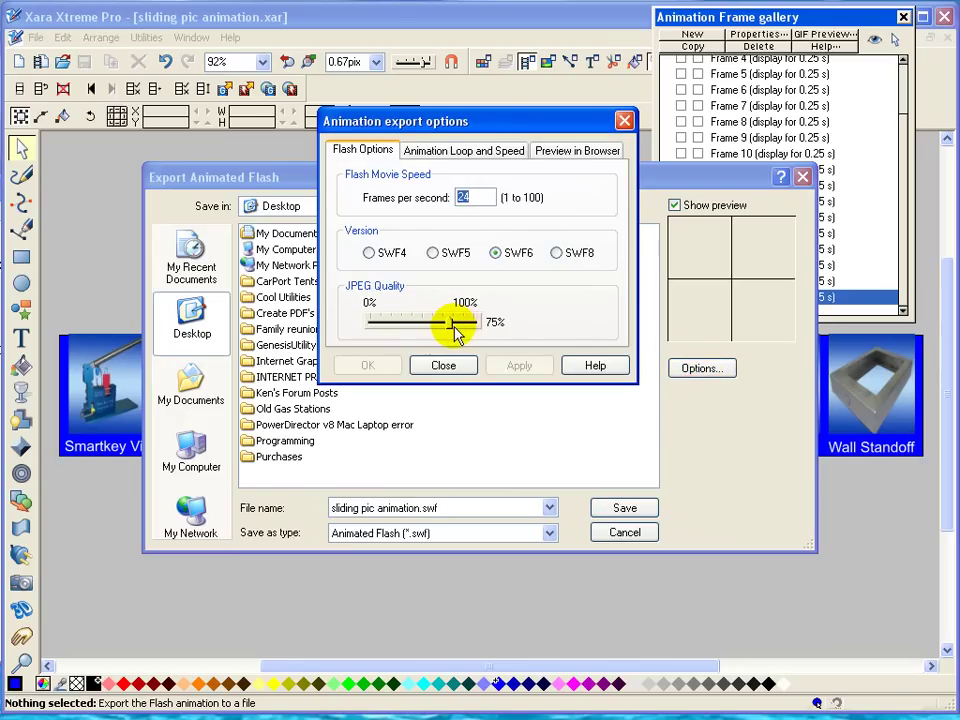
left_click_drag(452, 330, 490, 323)
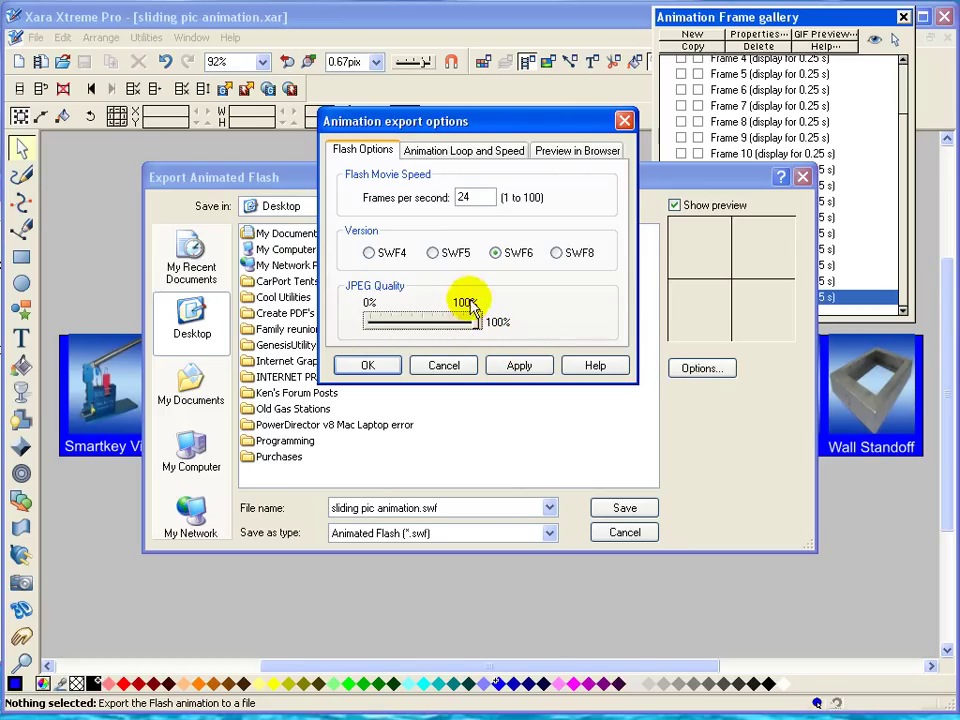
left_click(556, 254)
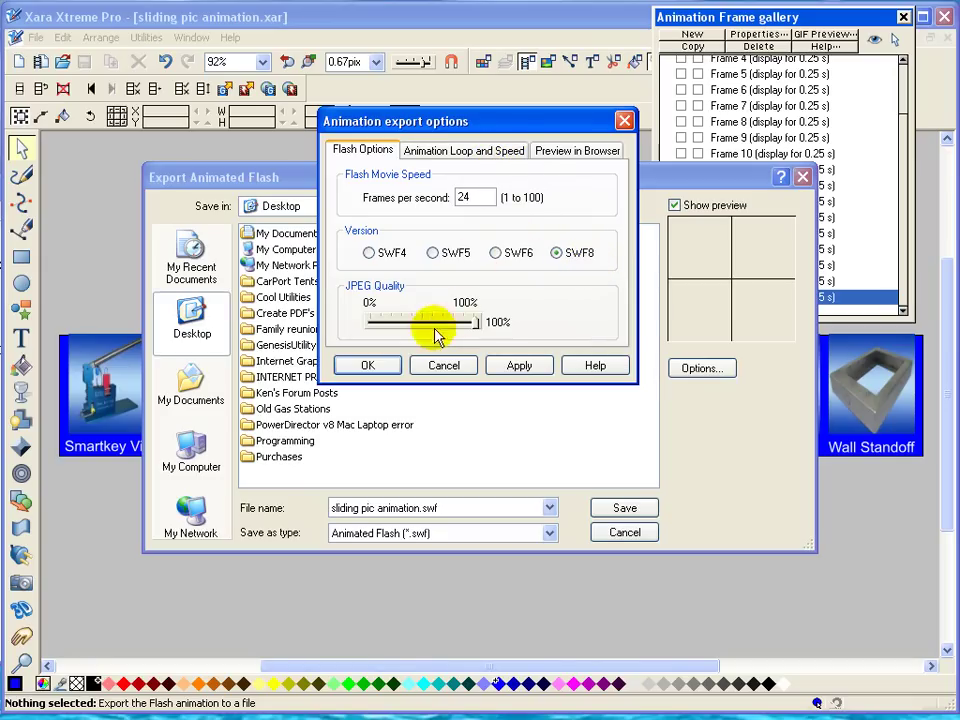
left_click(519, 365)
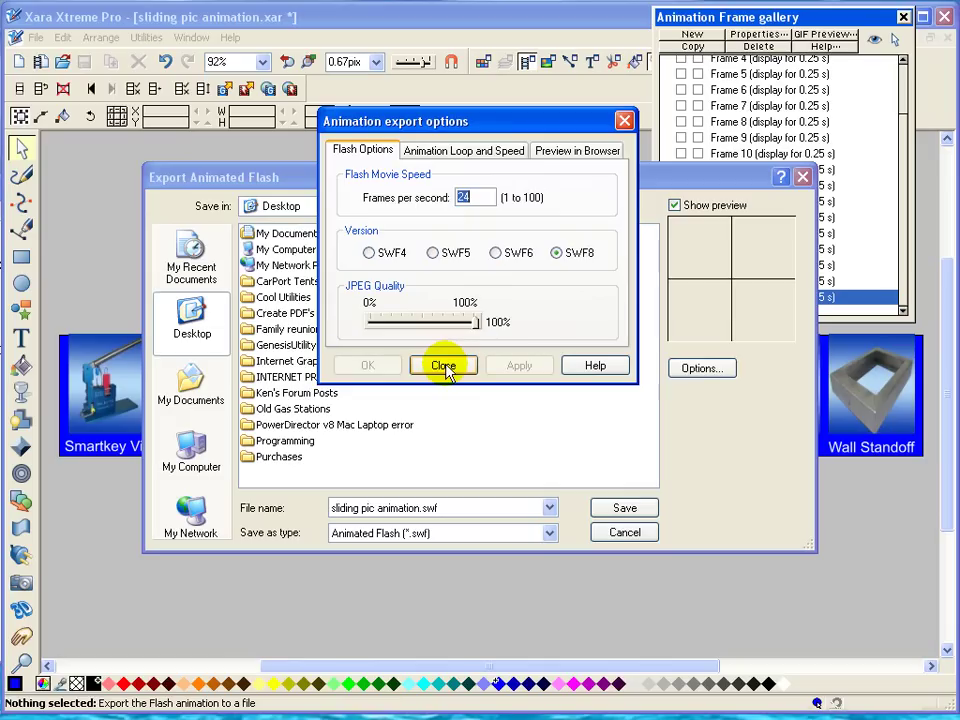
Step: Export sliding pic animation.swf to the Desktop, then dismiss the tween warnings and the export tip
left_click(443, 366)
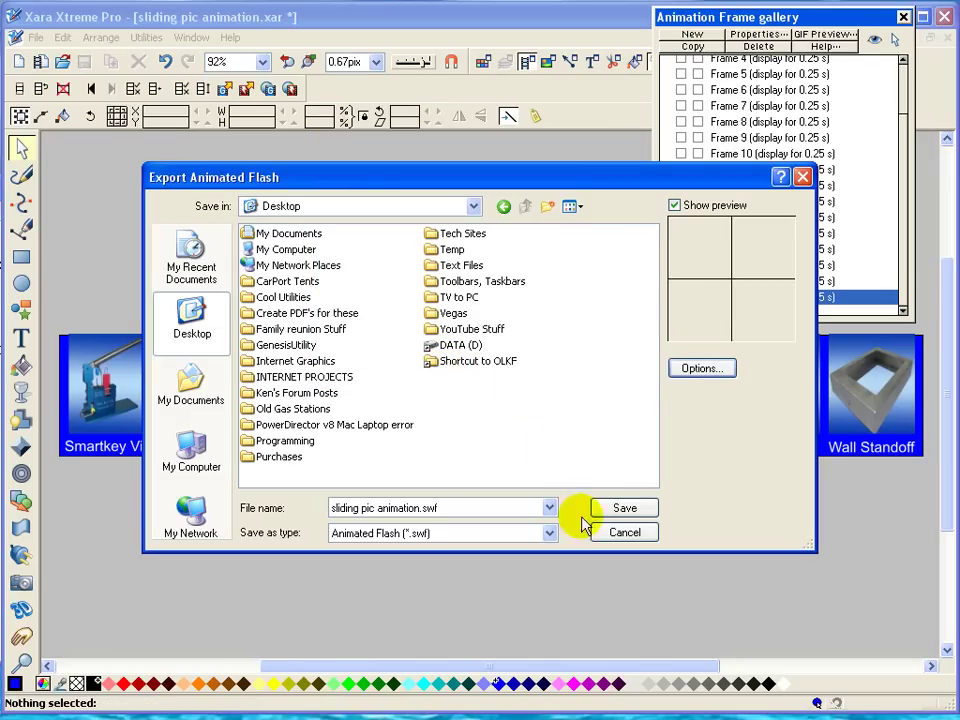
left_click(630, 510)
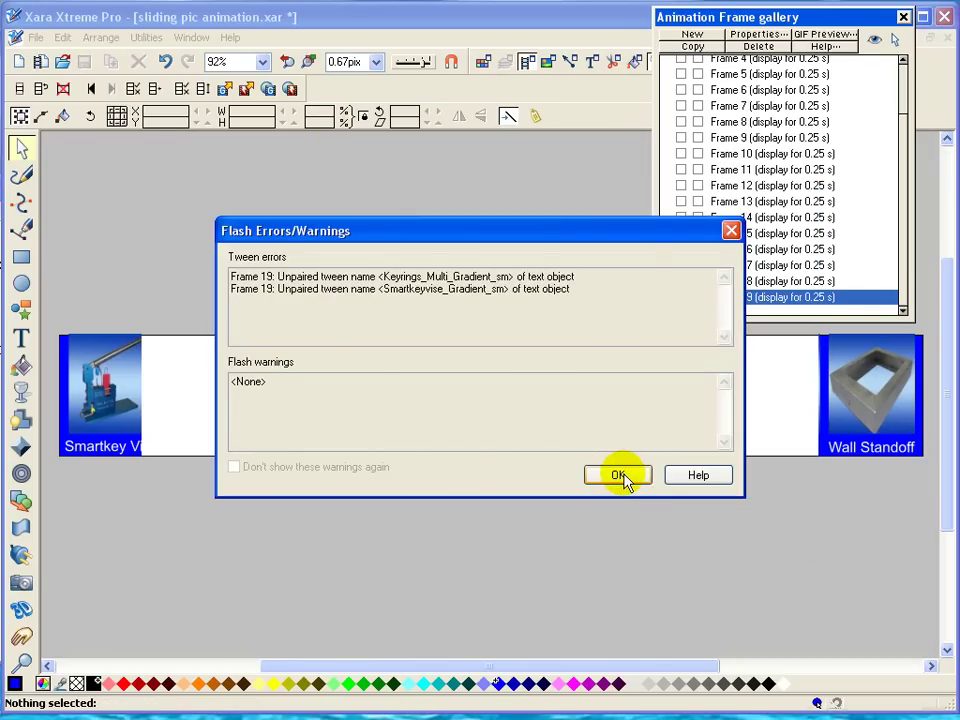
left_click(622, 476)
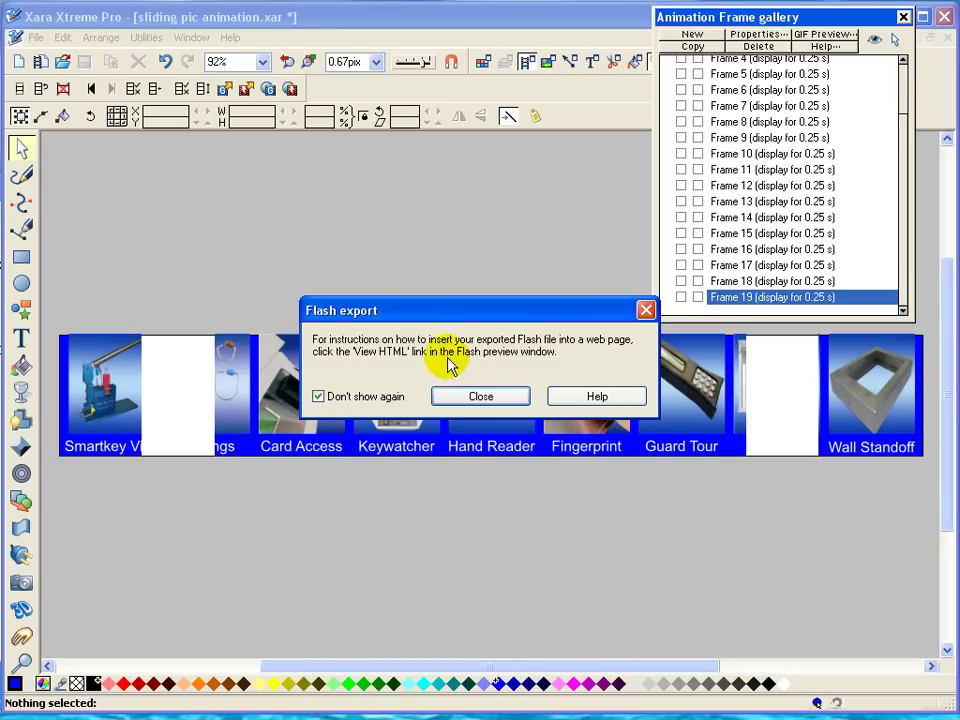
left_click(318, 396)
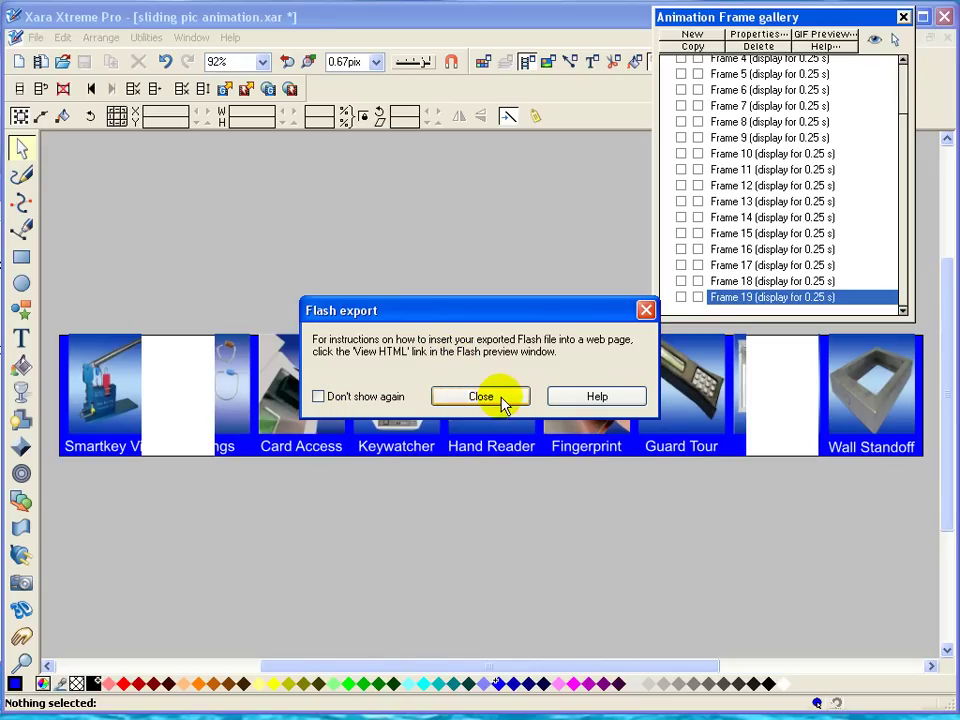
left_click(502, 398)
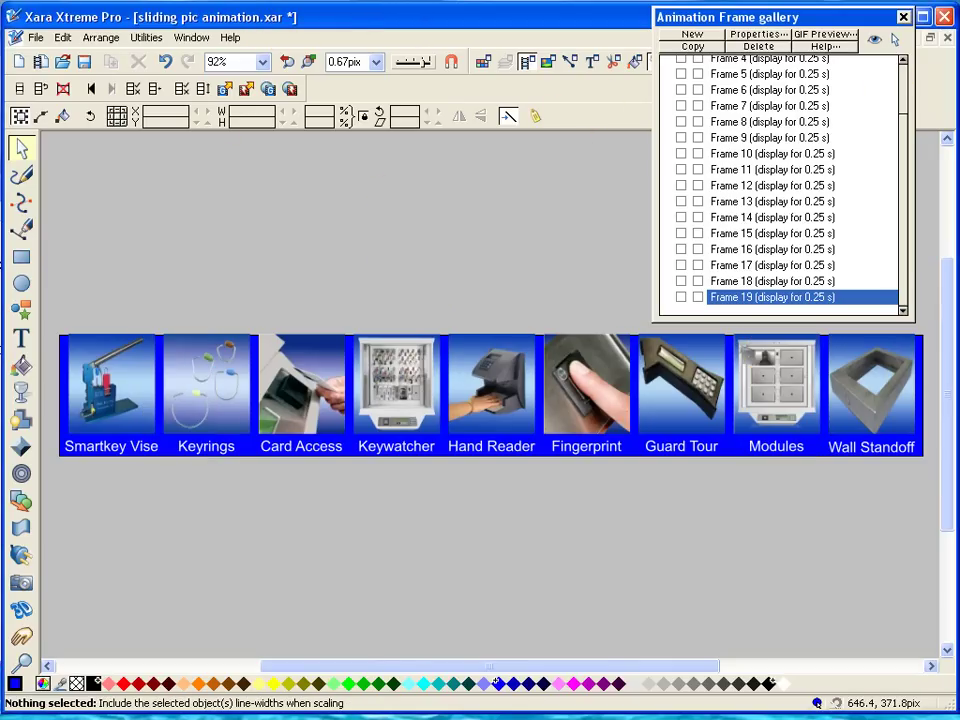
key("alt+Tab")
Step: Bring the Firefox window into view, watch the SWF banner play, then close Firefox
left_click_drag(860, 30, 285, 22)
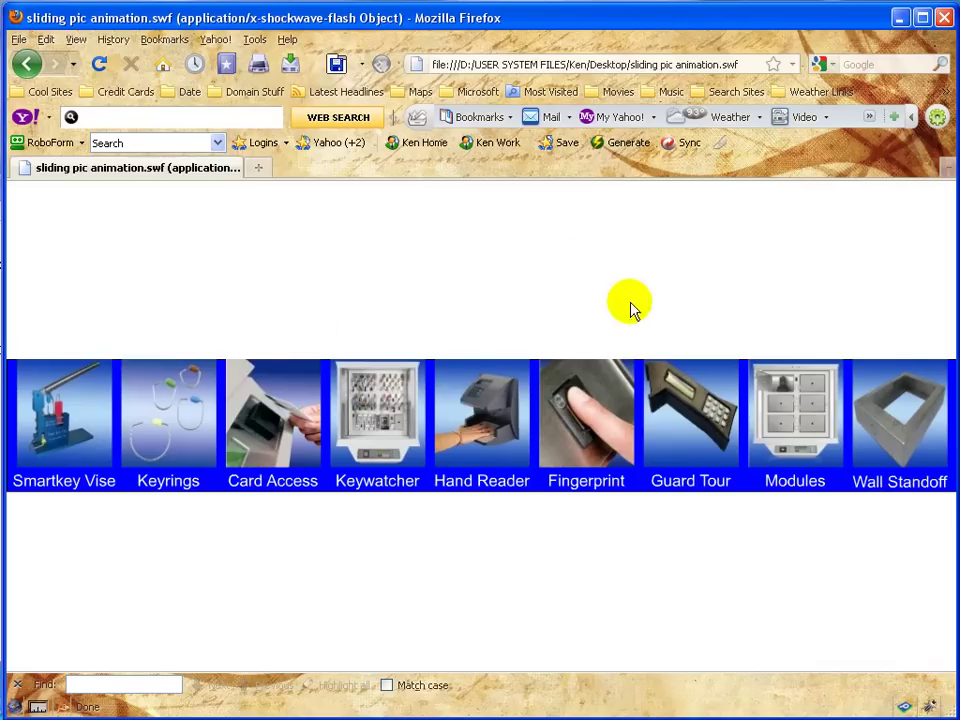
left_click(944, 18)
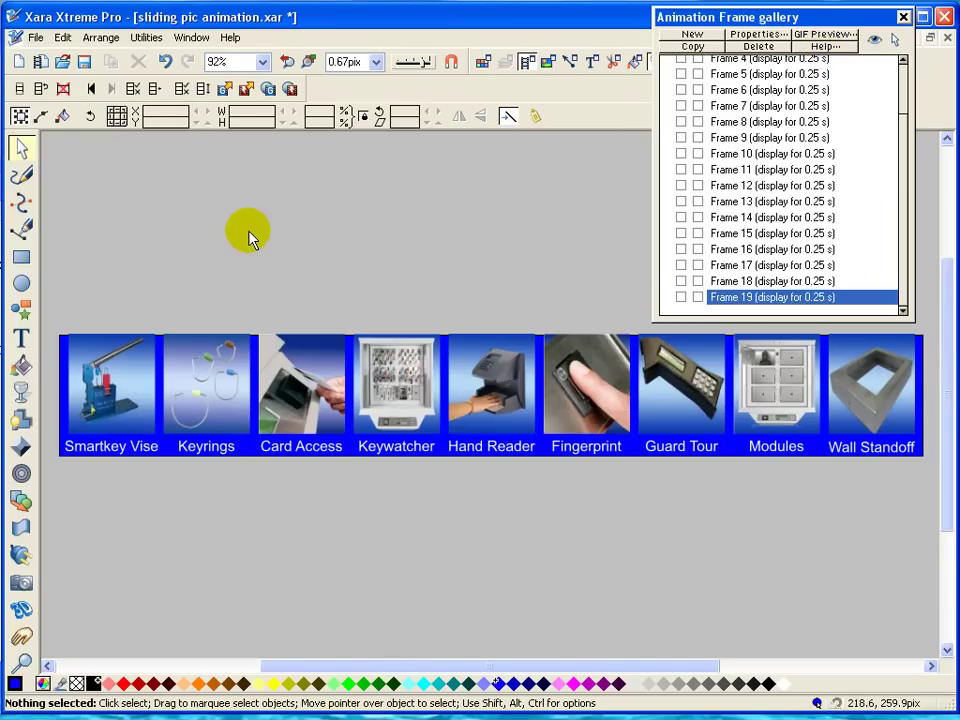
Step: Preview the SWF8 banner in the browser again and display its HTML embed code
left_click(290, 92)
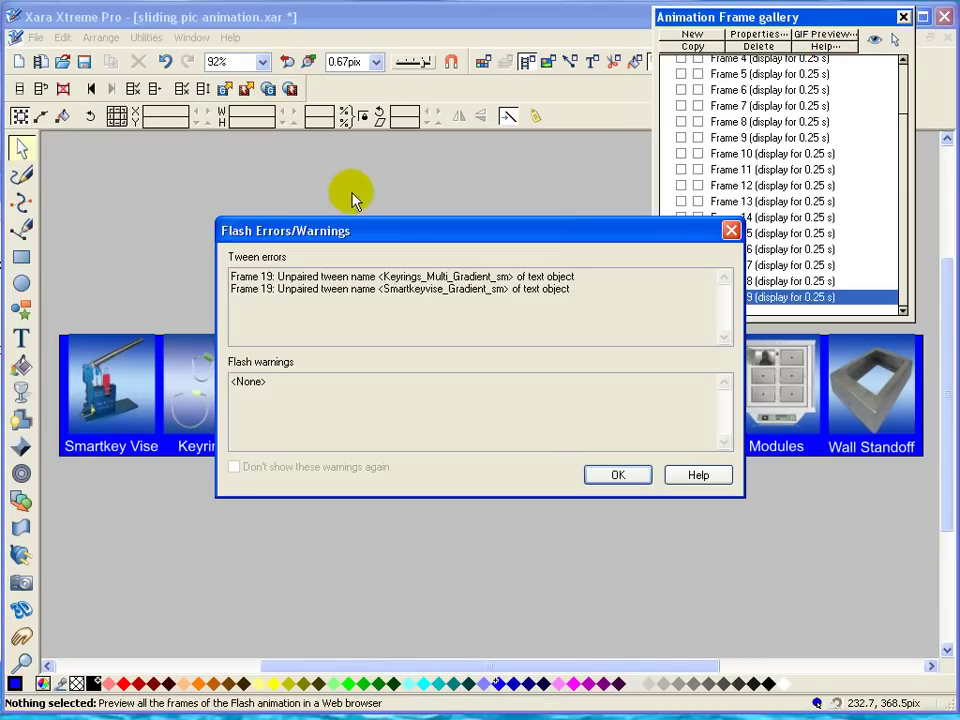
left_click(639, 478)
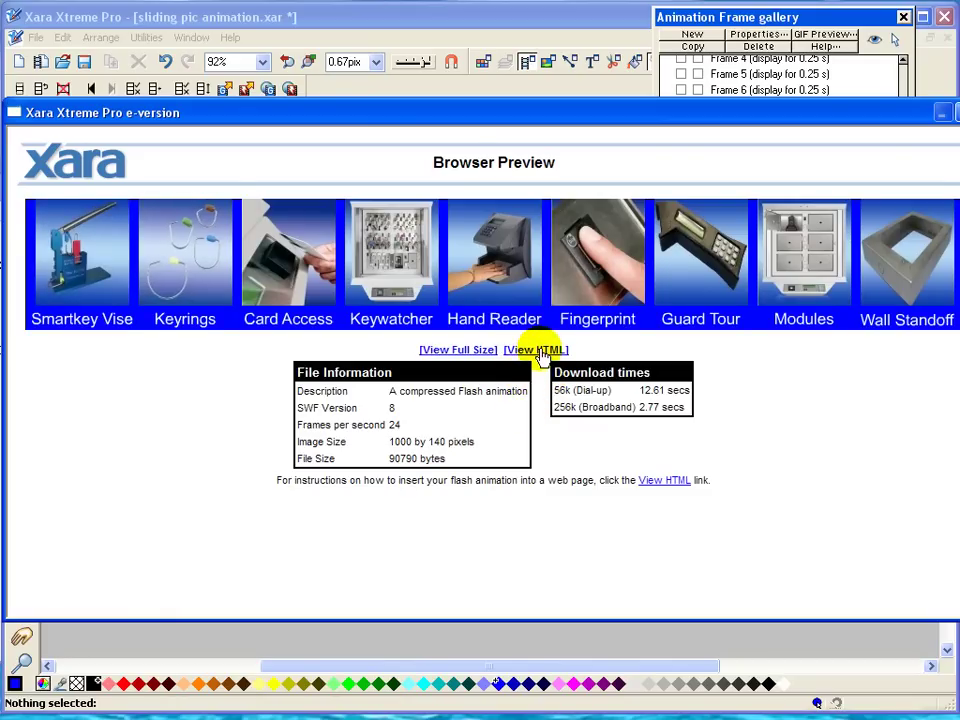
left_click(540, 350)
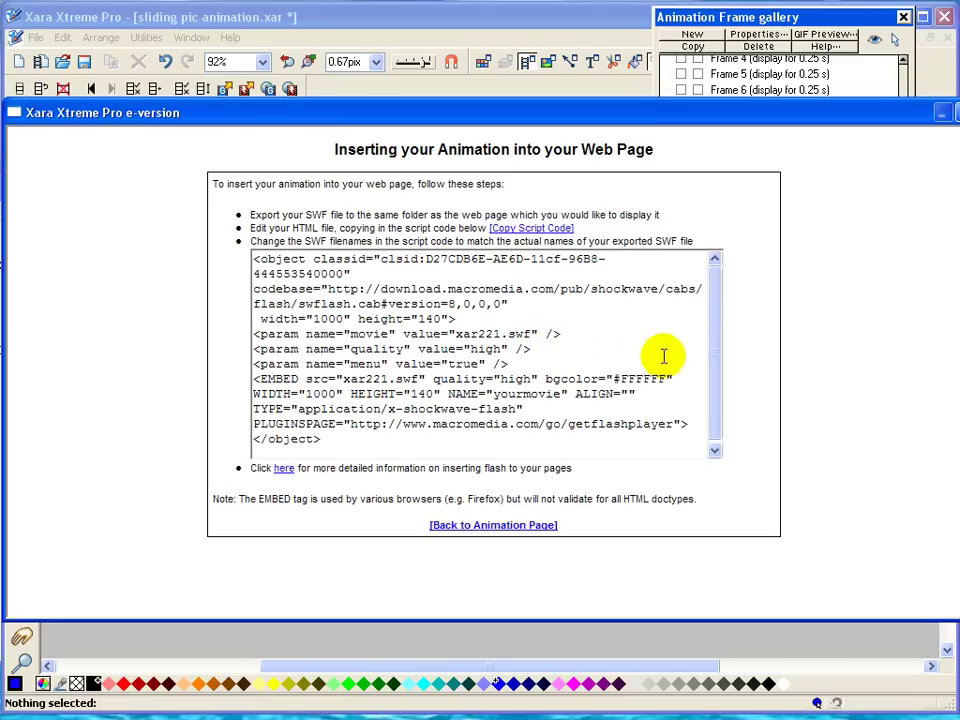
left_click(716, 317)
left_click_drag(714, 393, 707, 282)
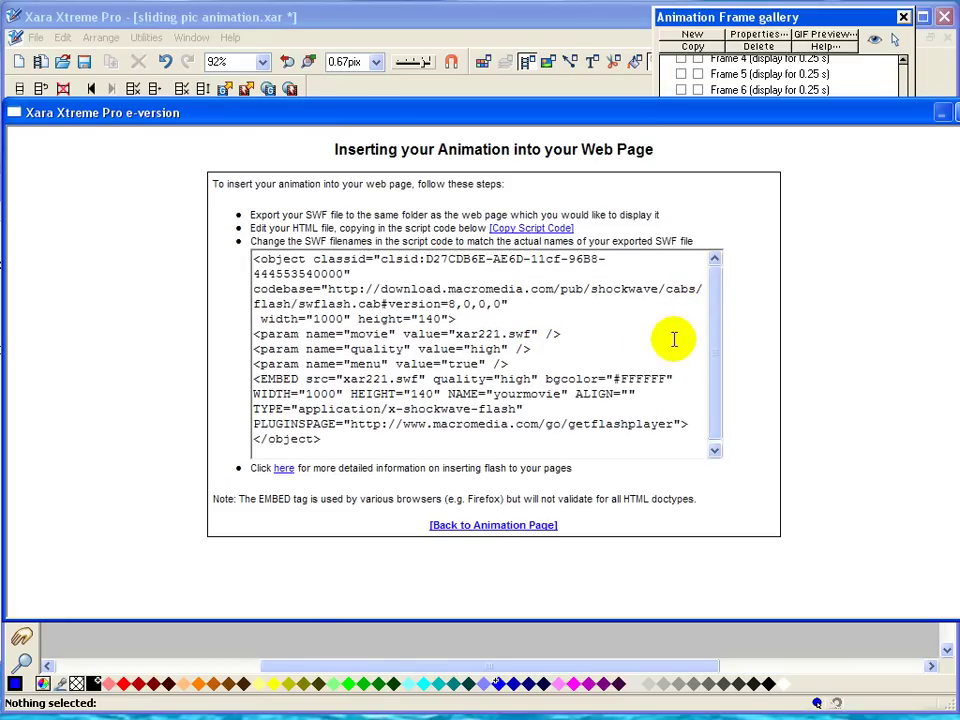